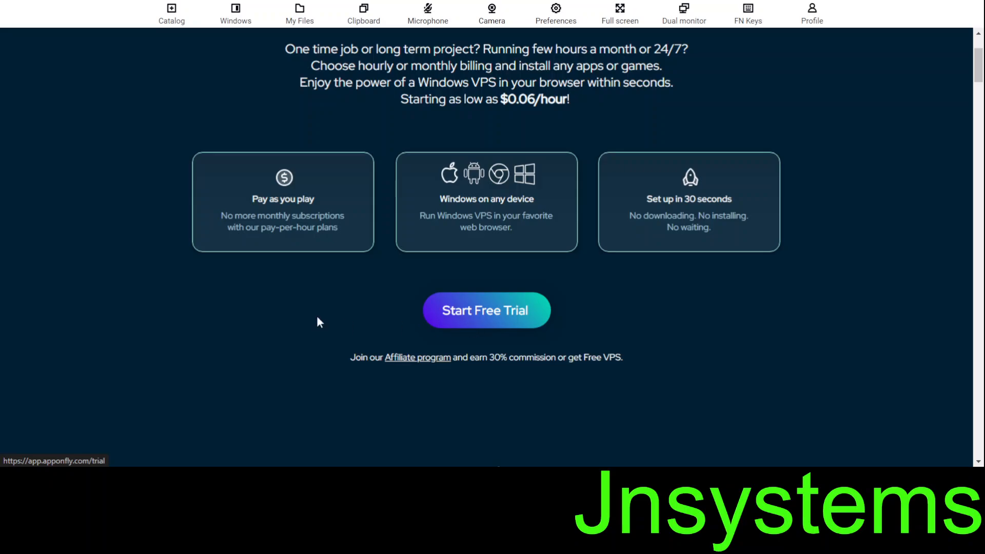
# Start the free Windows VPS trial and allow the remote desktop to access the clipboard
pyautogui.click(525, 314)
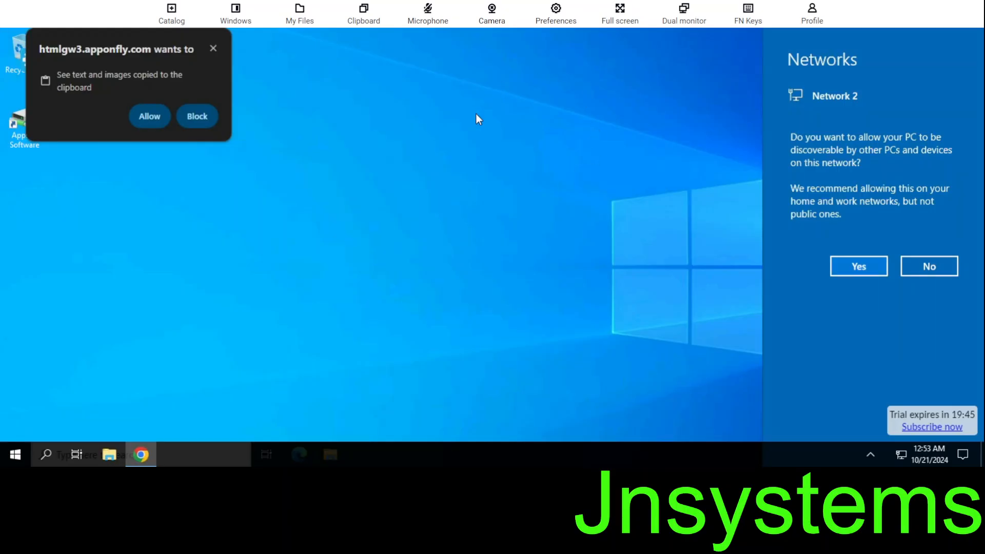
pyautogui.click(161, 222)
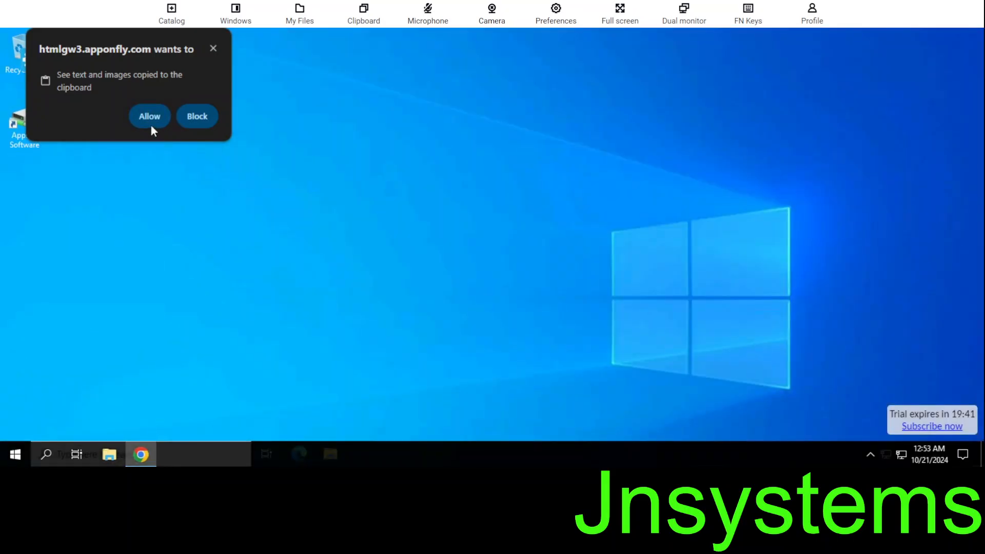
pyautogui.click(150, 125)
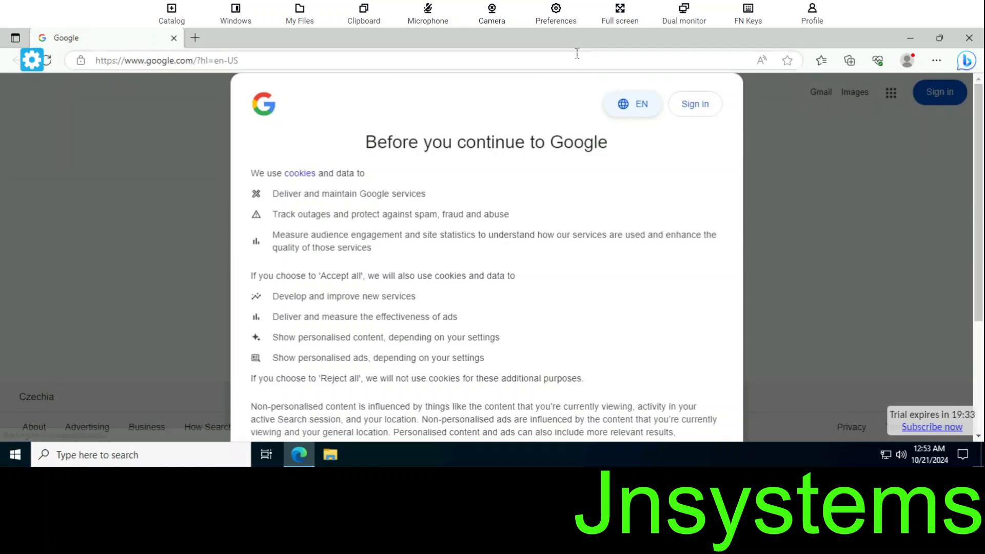
pyautogui.click(540, 65)
pyautogui.write('https://www.oracle.com/java/technologies/downloads/')
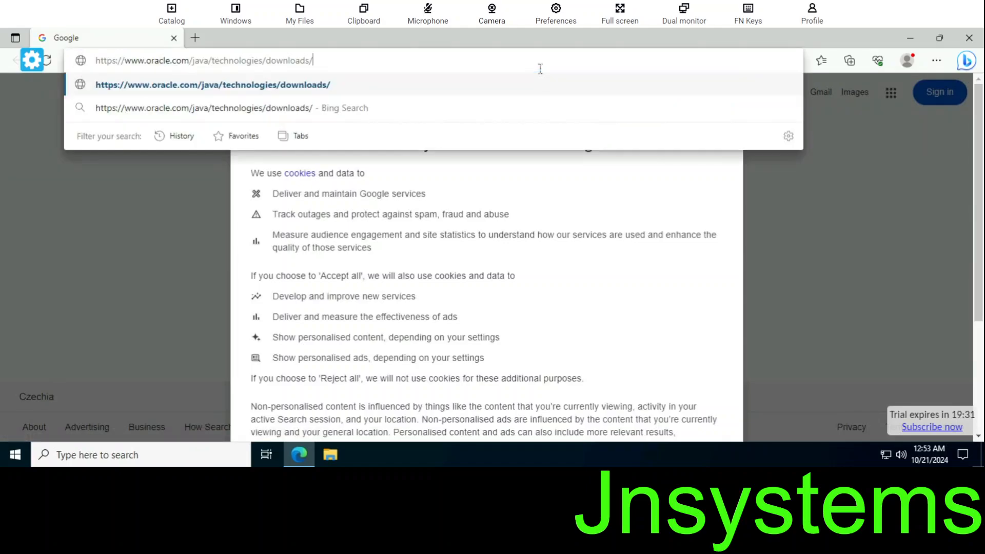
pyautogui.press('Return')
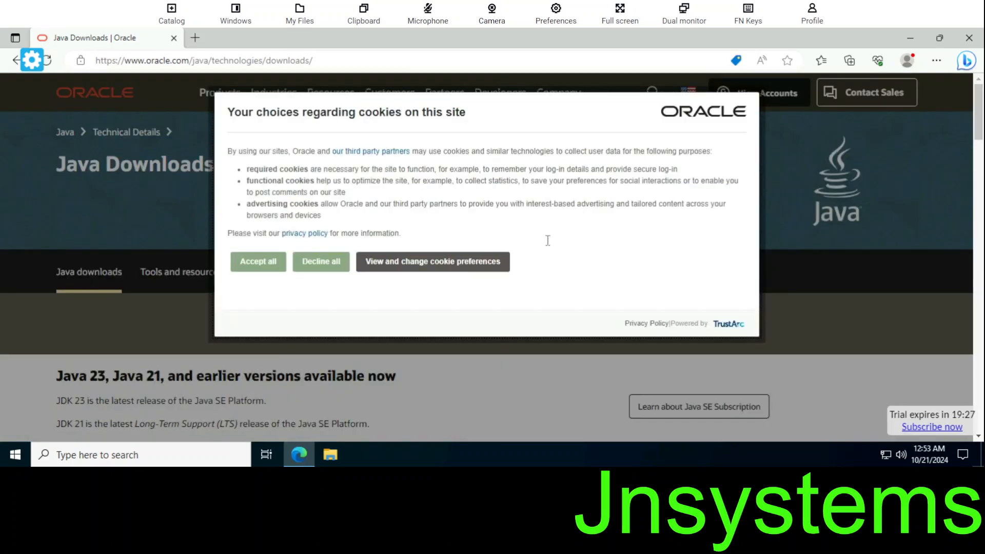
pyautogui.click(334, 267)
# Download the Windows x64 MSI installer of JDK 23 from the Java downloads page
pyautogui.scroll(-4, 437, 265)
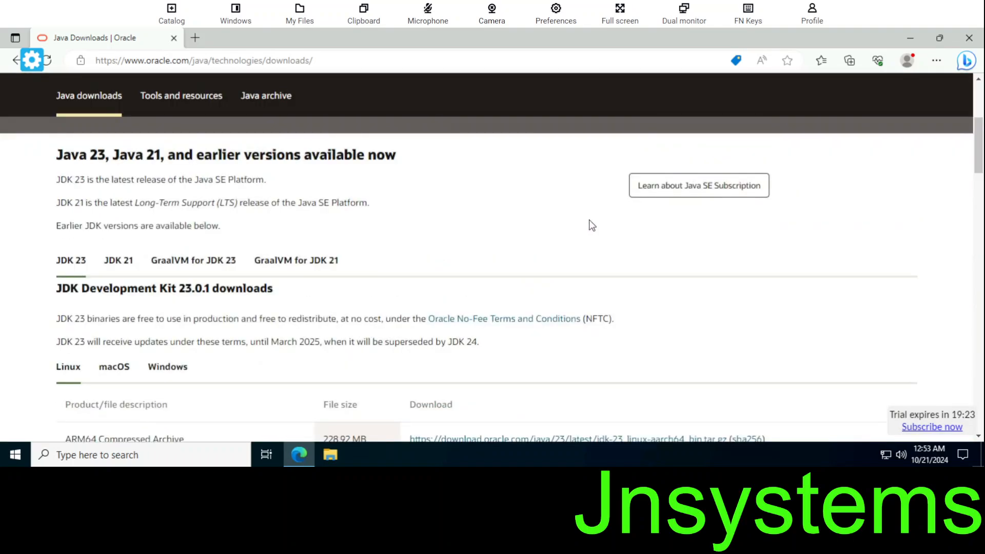
pyautogui.scroll(-5, 232, 245)
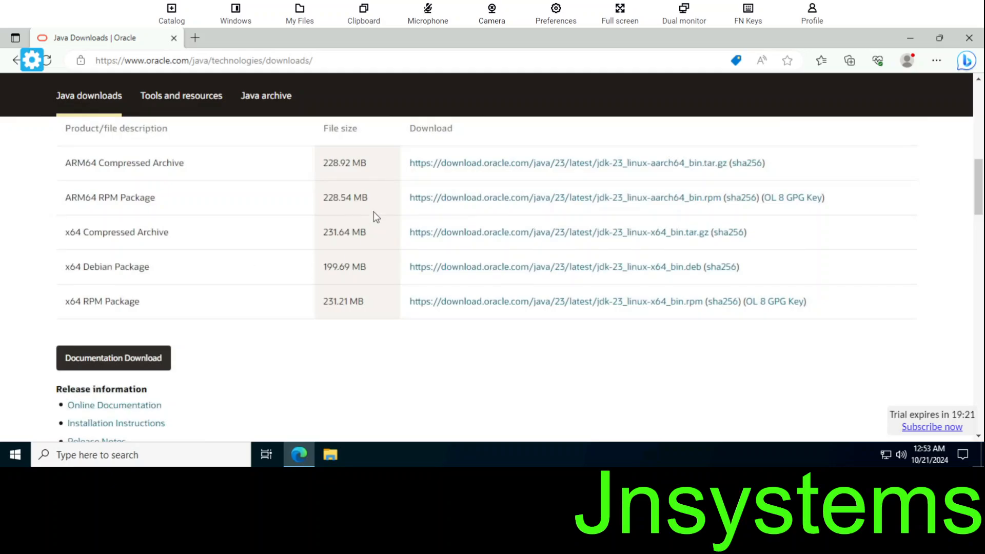
pyautogui.scroll(10, 373, 211)
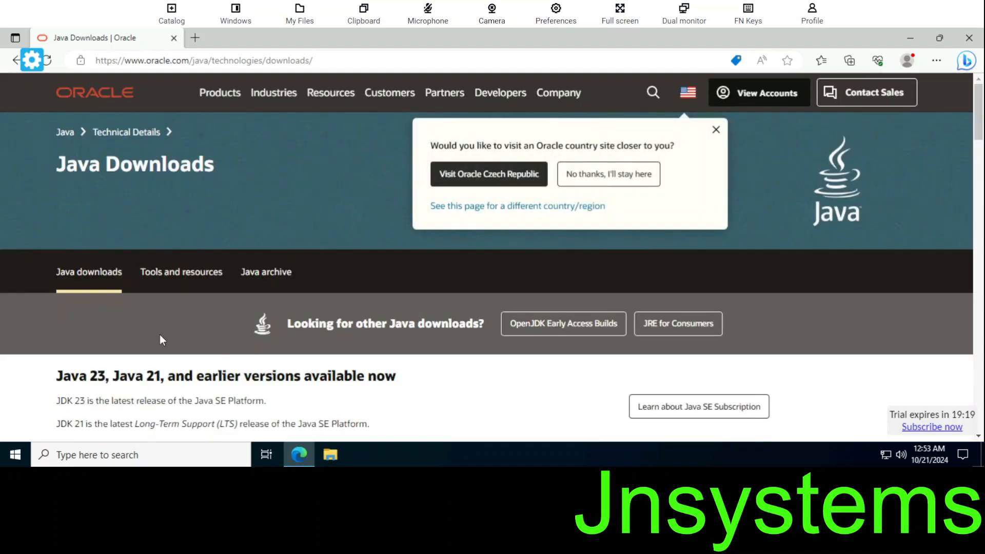
pyautogui.scroll(-10, 159, 334)
pyautogui.scroll(10, 159, 334)
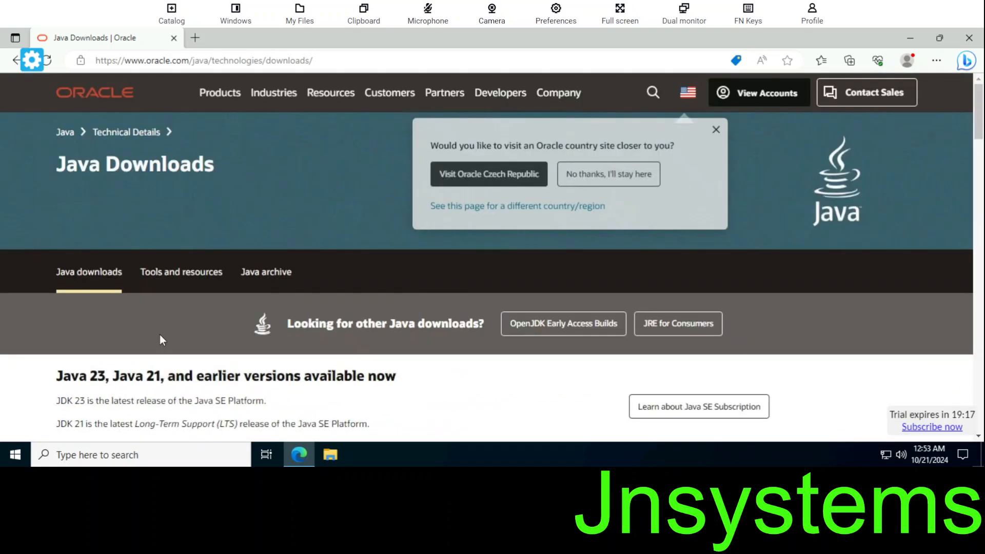
pyautogui.scroll(-1, 159, 334)
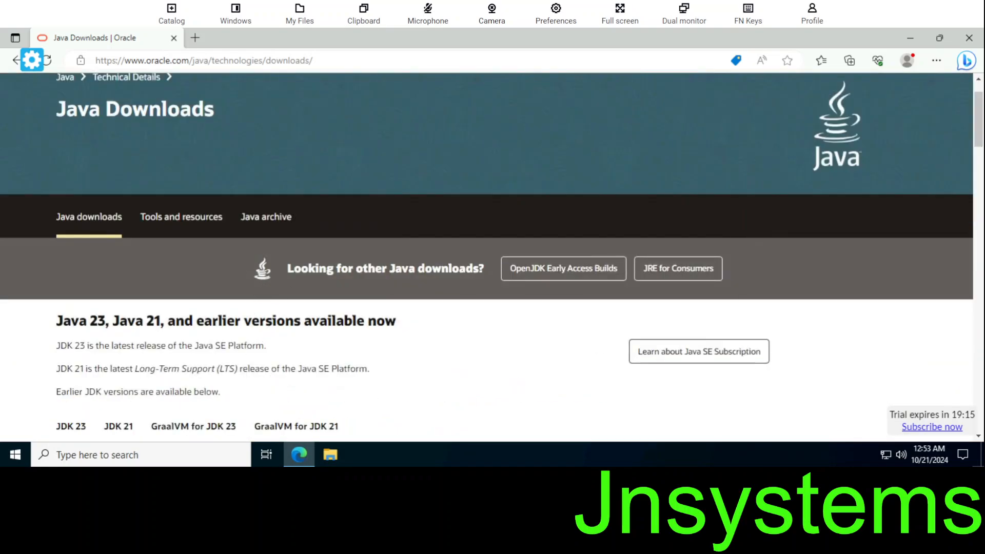
pyautogui.click(974, 175)
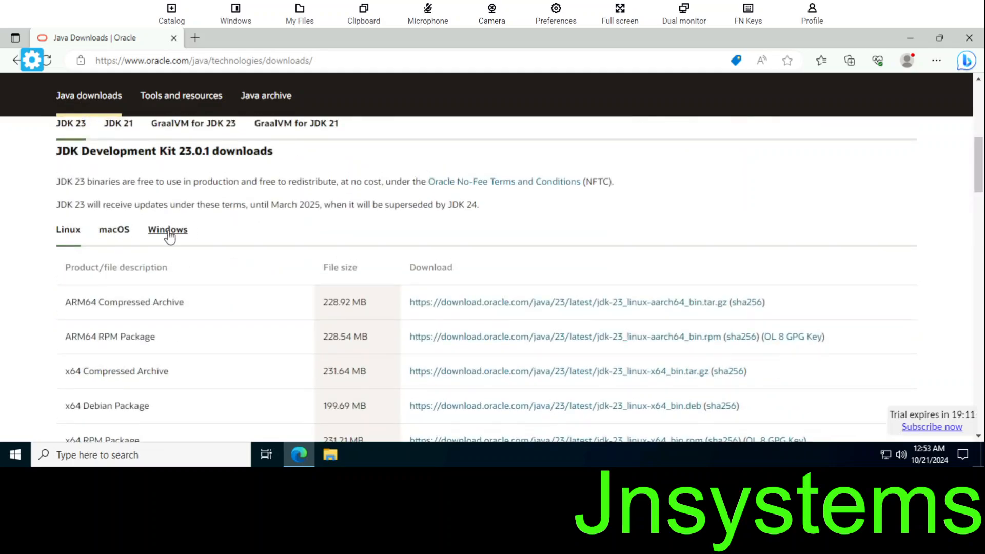
pyautogui.click(168, 231)
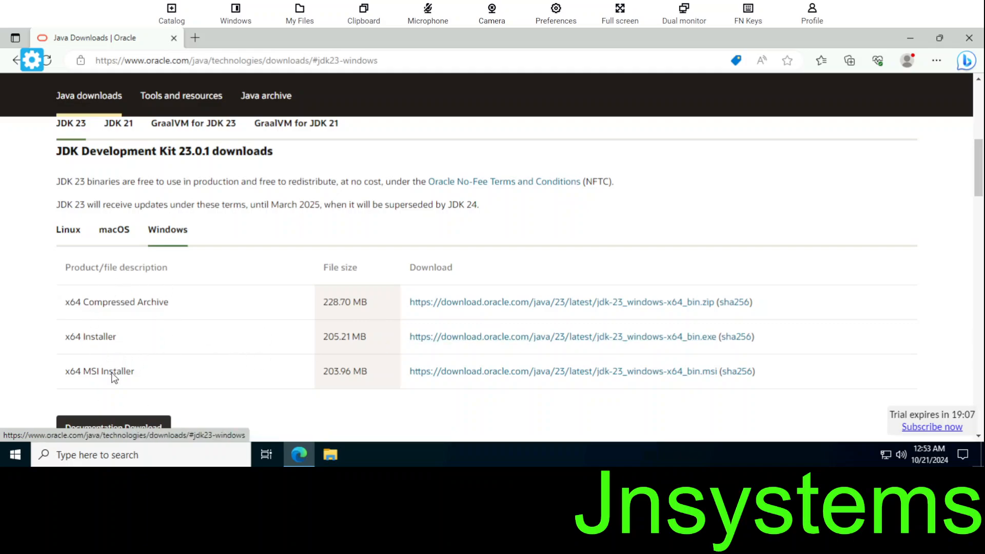
pyautogui.click(485, 377)
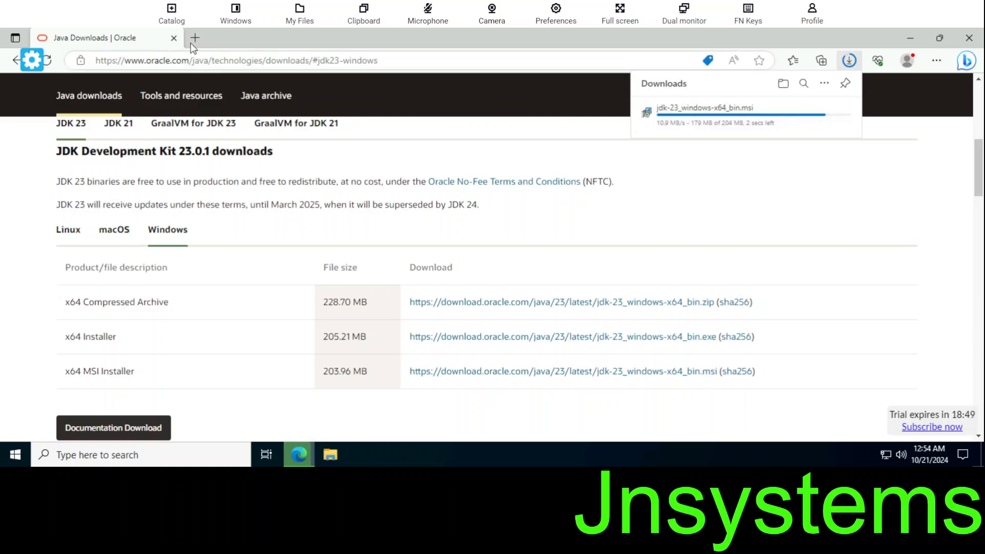
pyautogui.click(193, 40)
pyautogui.write('https://www.oracle.com/java/technologies/downloads/')
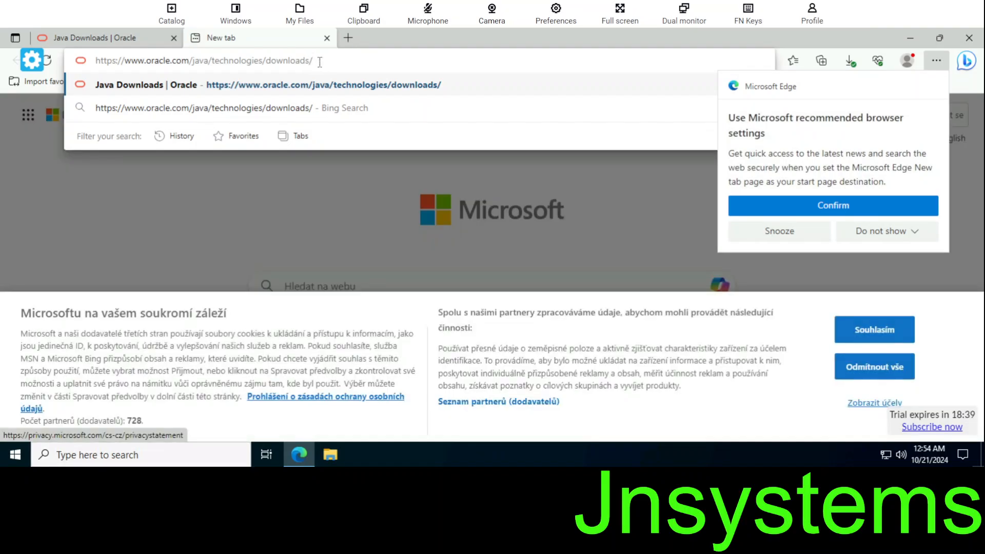
pyautogui.click(319, 62)
pyautogui.click(320, 62)
pyautogui.click(369, 69)
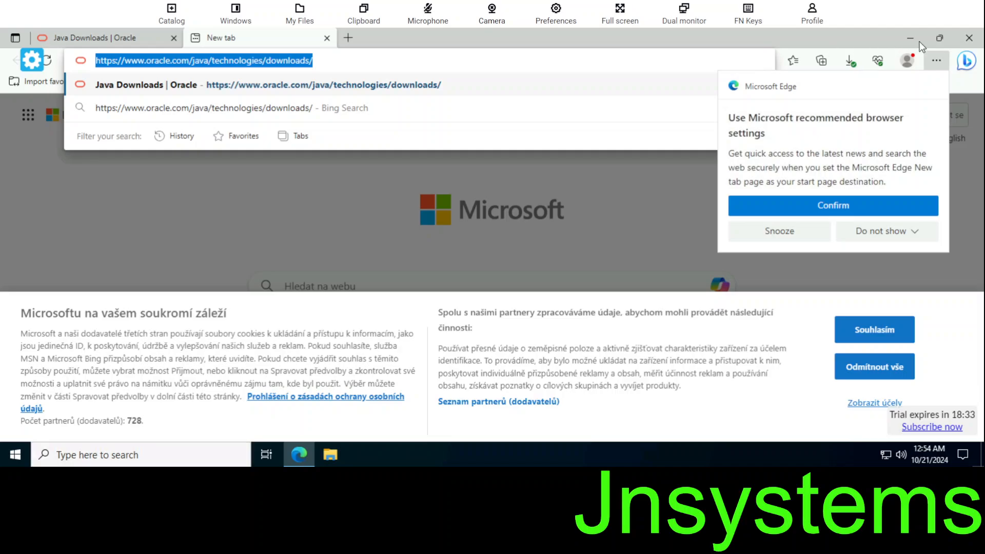
# Dismiss the recommended browser settings prompt and show the list of downloaded files
pyautogui.click(848, 62)
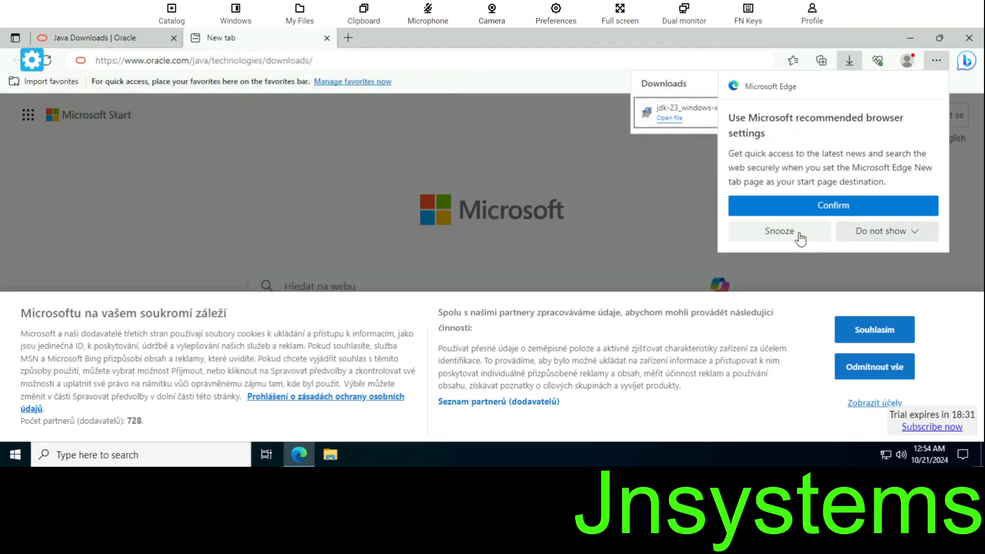
pyautogui.click(744, 234)
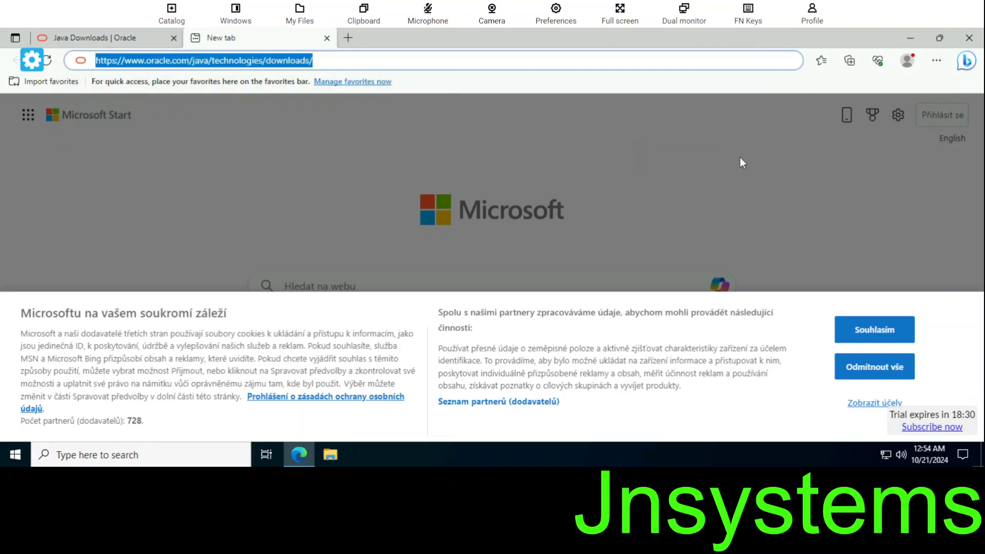
pyautogui.click(936, 61)
pyautogui.click(701, 84)
pyautogui.click(936, 64)
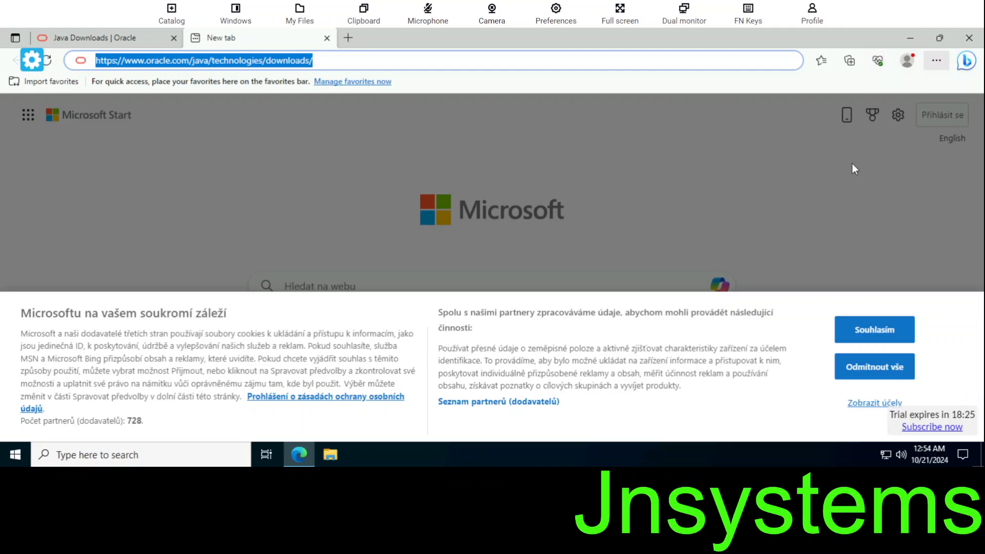
pyautogui.click(784, 195)
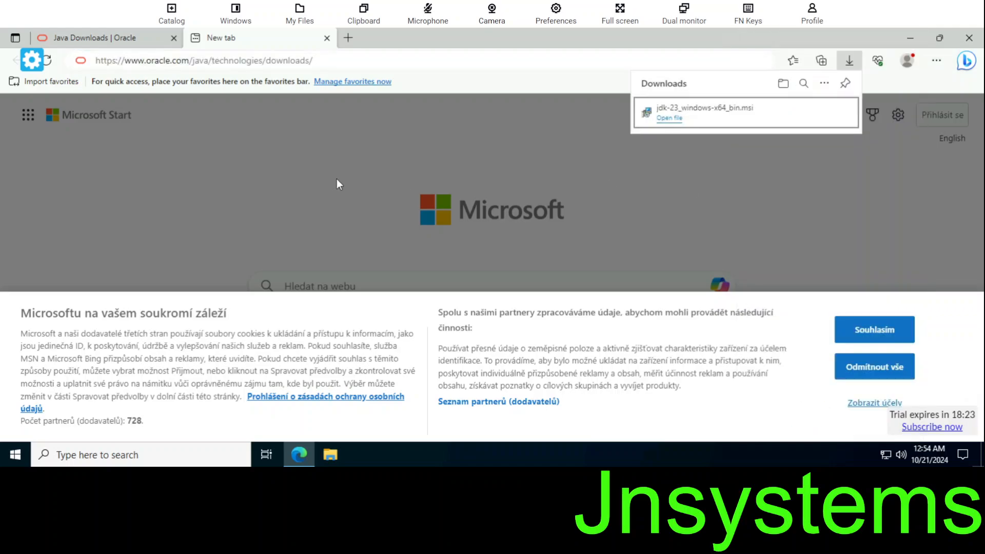
# Launch jdk-23_windows-x64_bin.msi and install the Java SE Development Kit to C:\Program Files\Java\jdk-23\
pyautogui.click(695, 119)
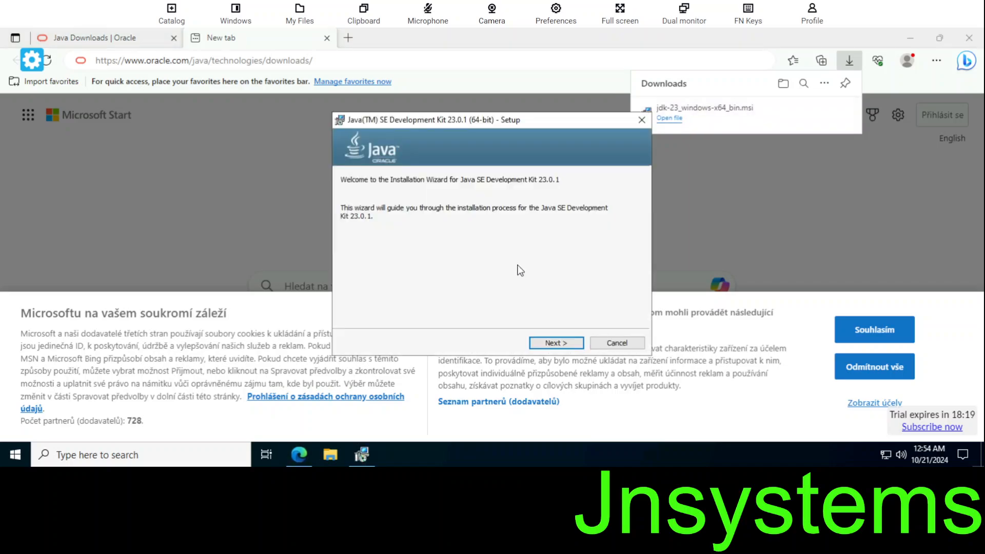
pyautogui.click(546, 343)
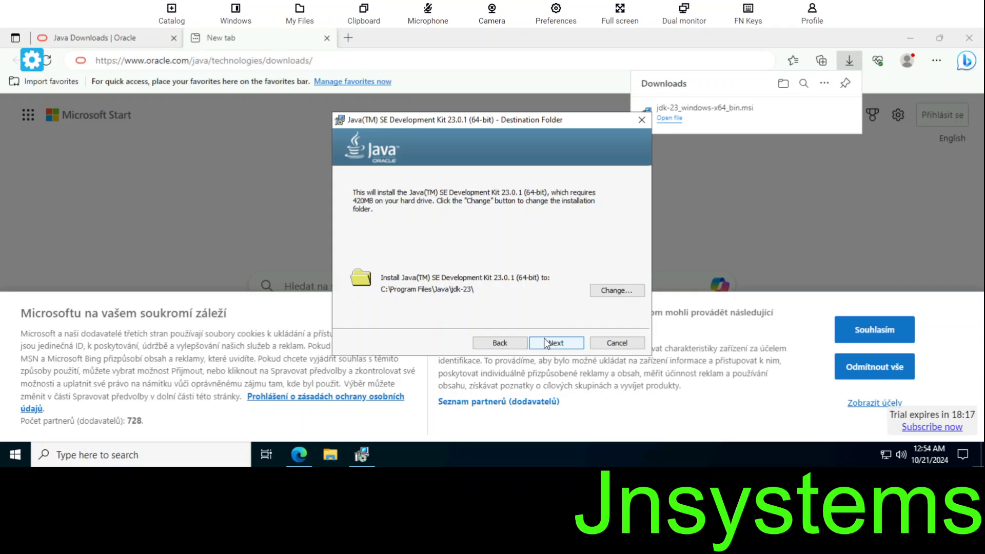
pyautogui.click(546, 343)
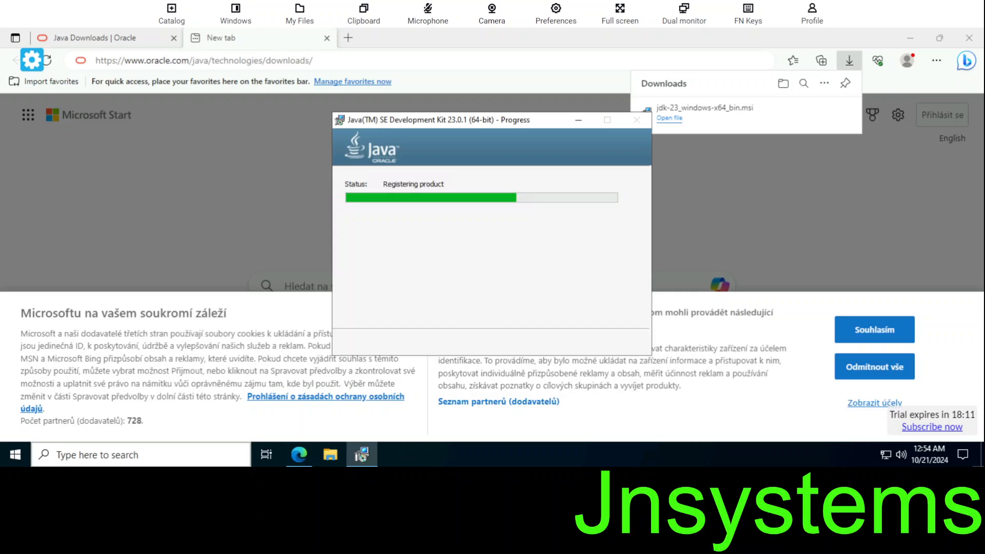
# Load hwmath.net/dev/MarieSim/ in the new browser tab and close the Java Downloads tab
pyautogui.click(207, 61)
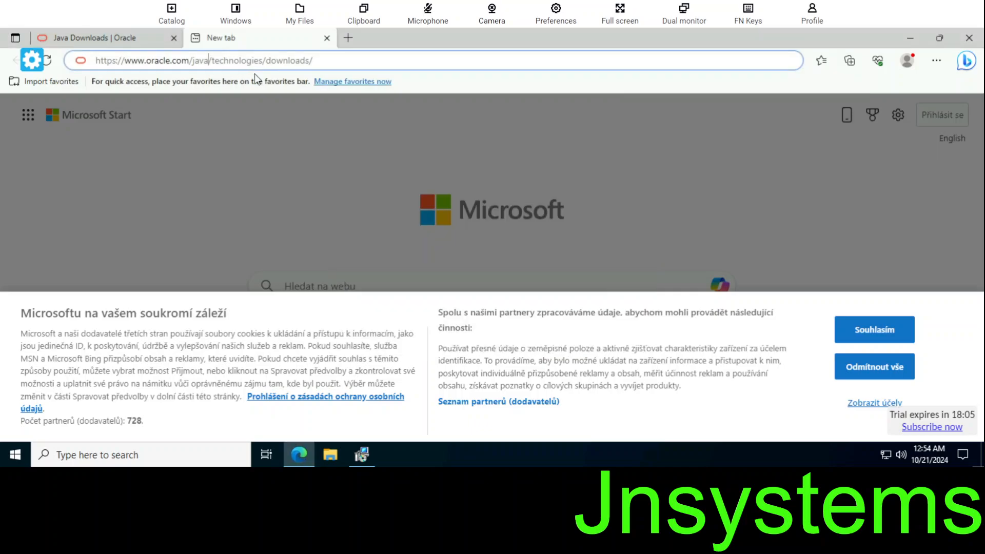
pyautogui.hotkey('ctrl', 'a')
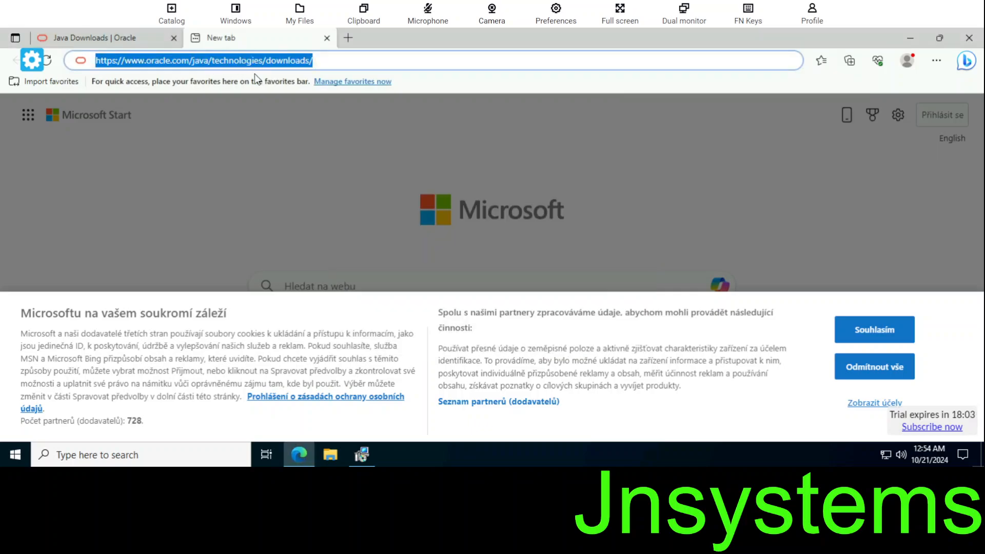
pyautogui.write('hwmath.net/')
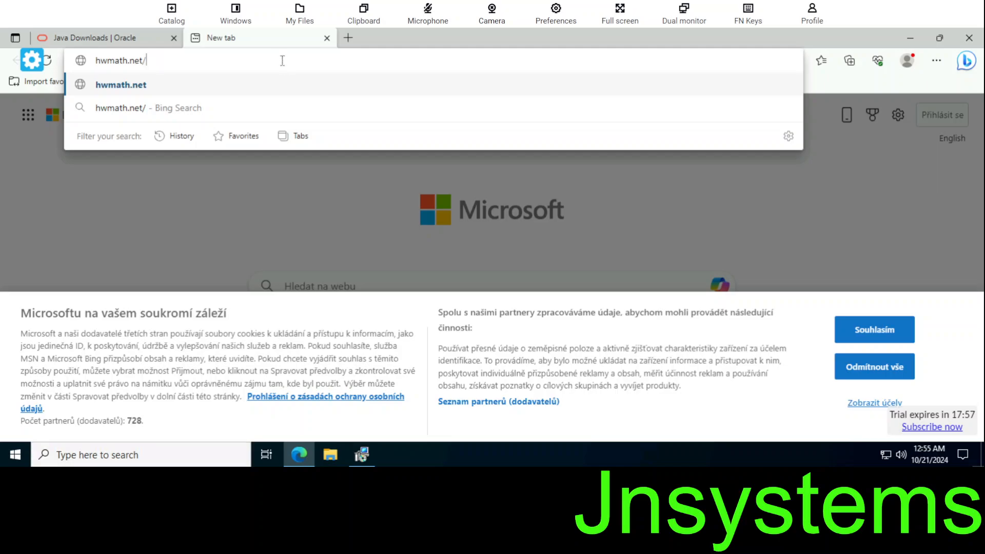
pyautogui.write('dev/Ma')
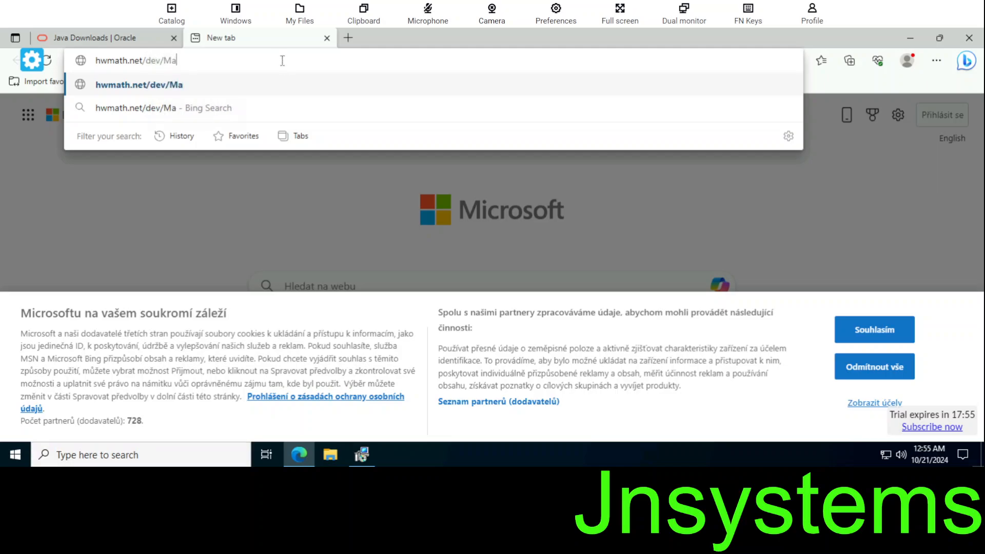
pyautogui.write('rieSim/')
pyautogui.press('Return')
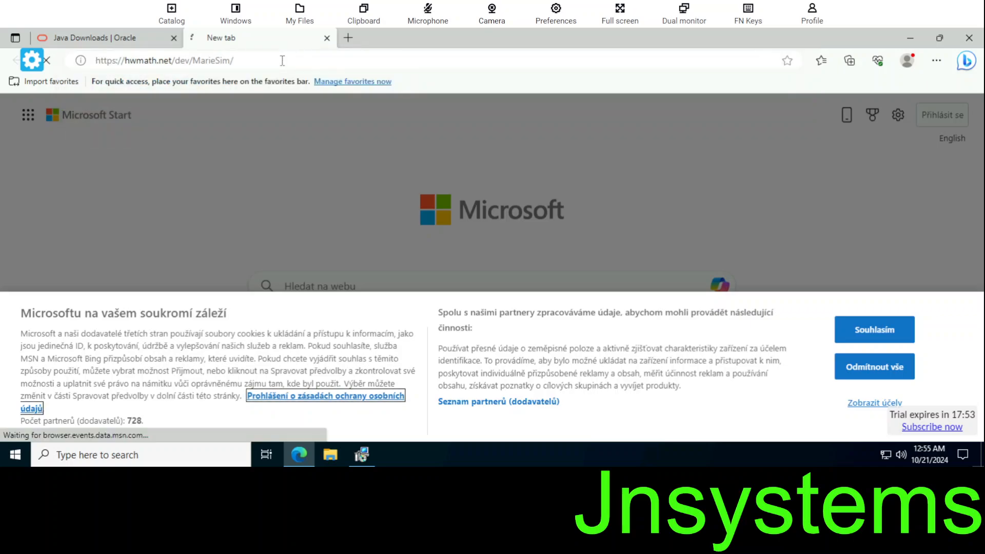
pyautogui.click(173, 40)
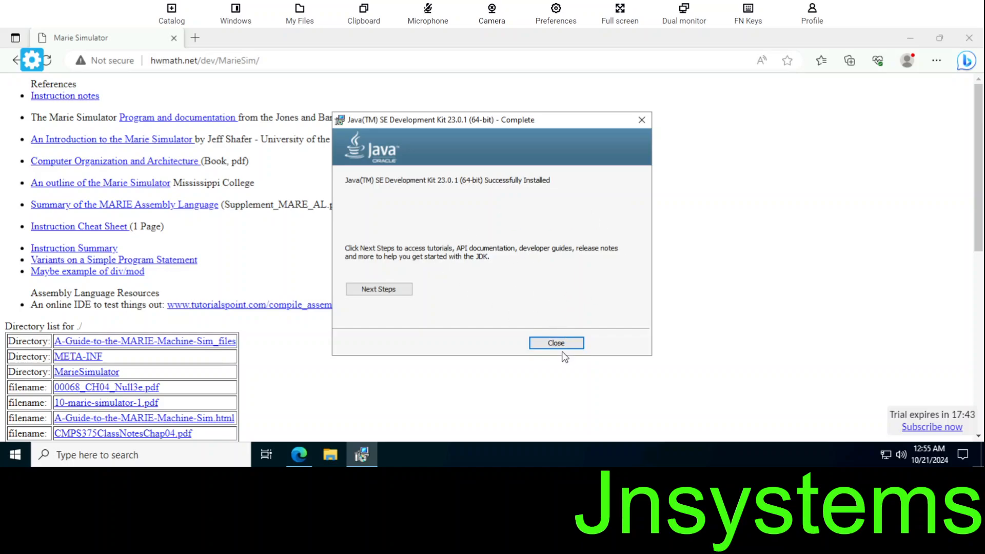
# Close the completed JDK setup wizard and download MarieSim-v1.3.01.zip from the Marie Simulator page
pyautogui.press('Return')
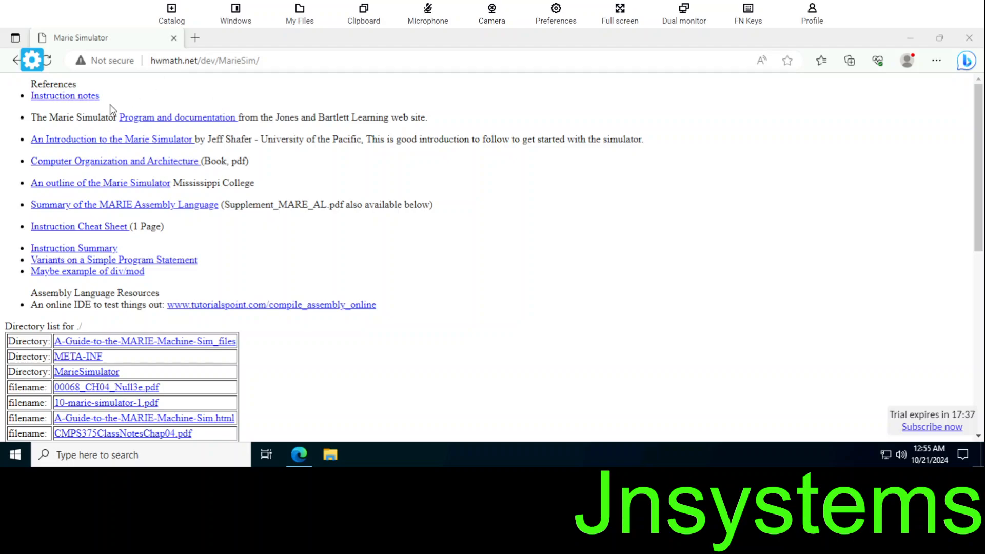
pyautogui.scroll(-7, 281, 224)
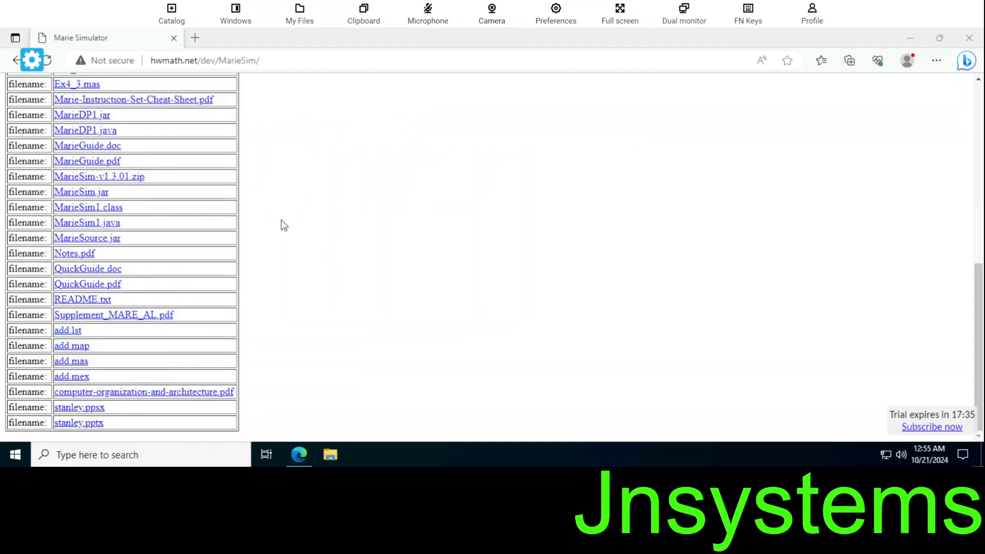
pyautogui.scroll(1, 281, 225)
pyautogui.scroll(5, 282, 224)
pyautogui.scroll(-5, 282, 225)
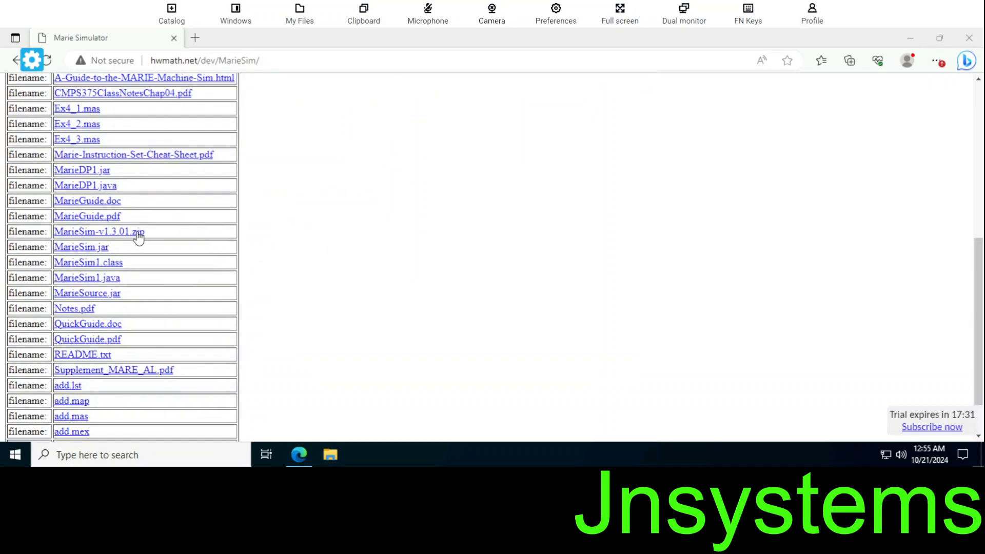
pyautogui.click(138, 232)
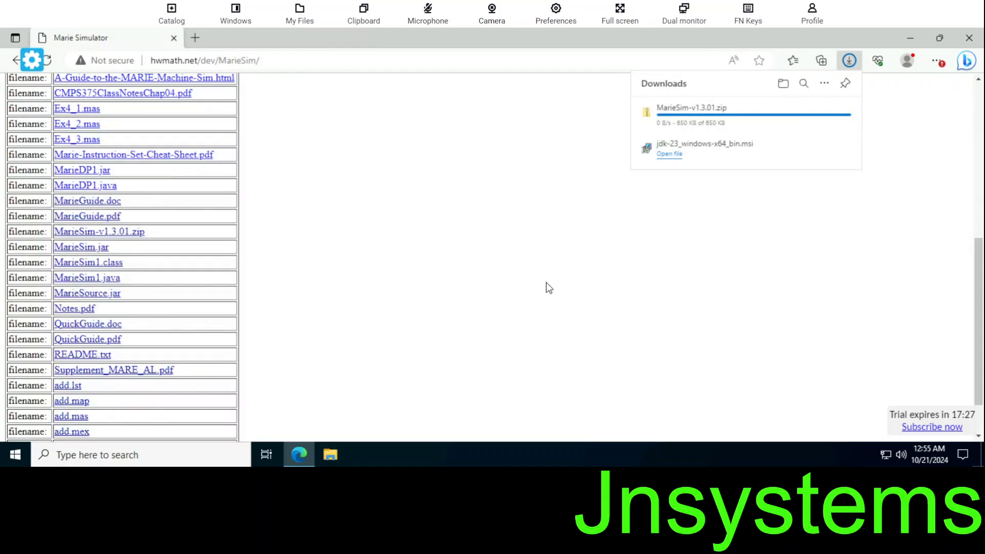
# Open the downloaded MarieSim-v1.3.01.zip, minimise the browser and extract all files to C:\Users\Administrator\Desktop
pyautogui.click(670, 118)
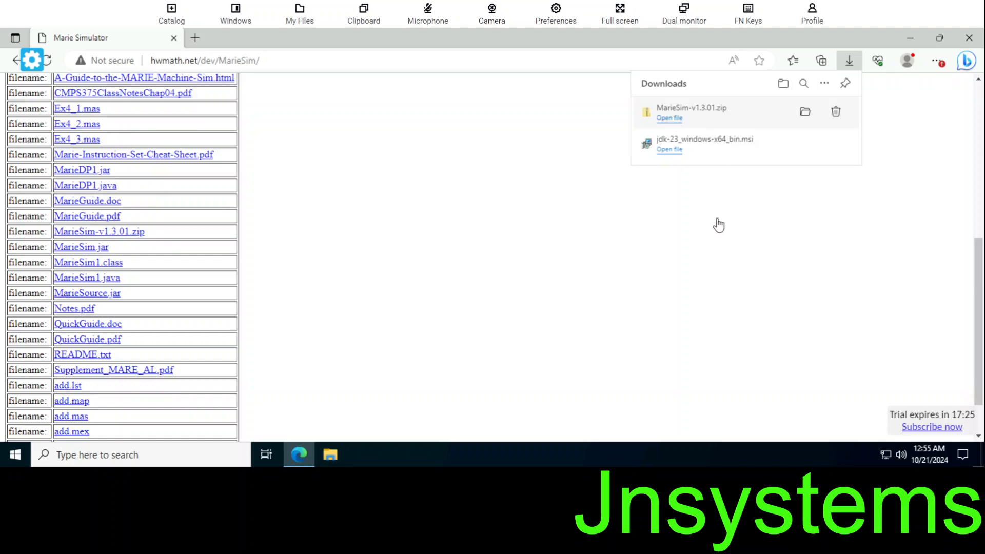
pyautogui.click(909, 45)
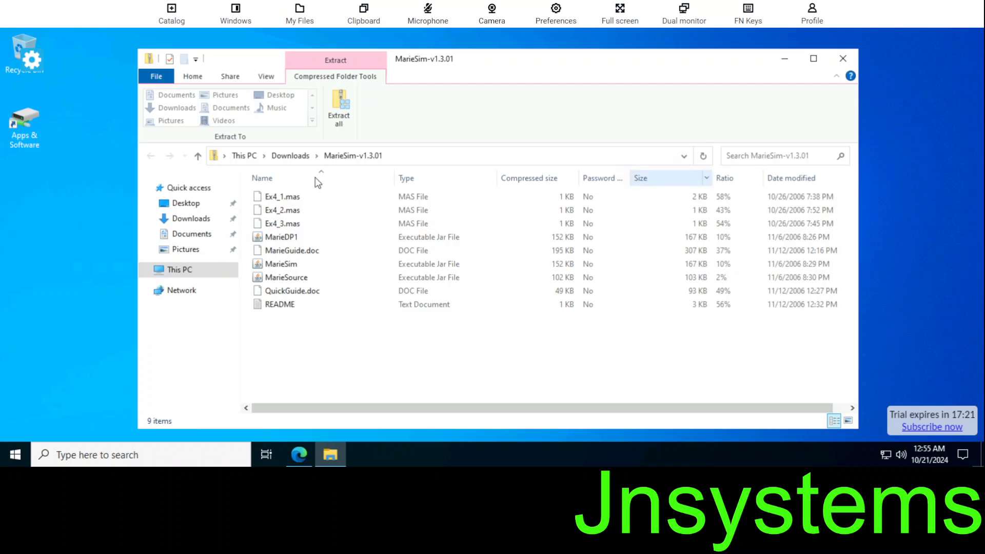
pyautogui.click(348, 114)
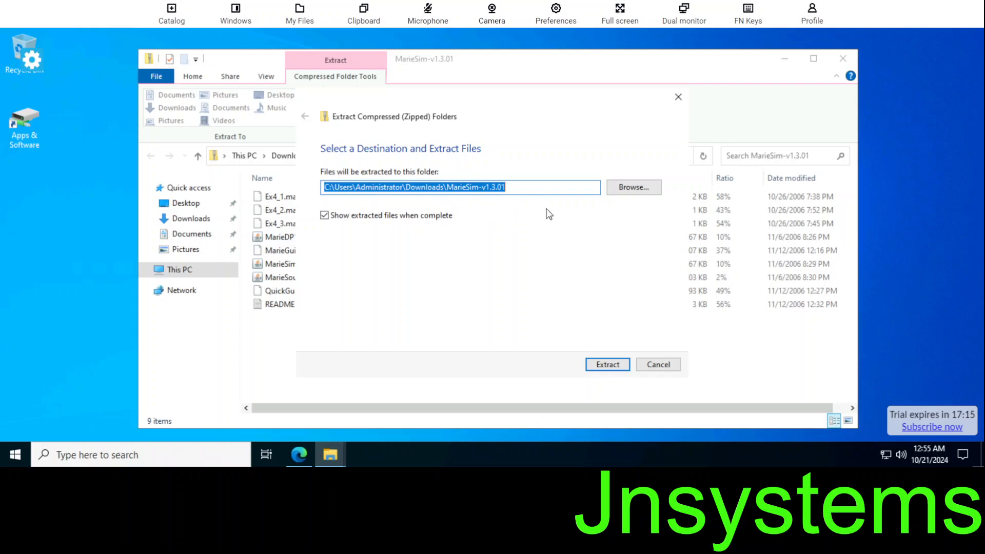
pyautogui.click(627, 190)
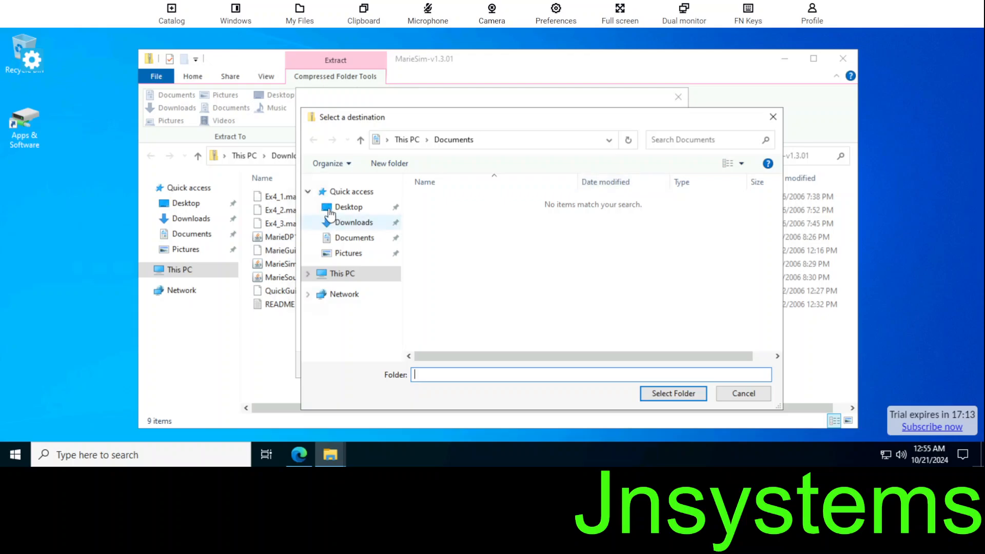
pyautogui.click(348, 206)
pyautogui.click(673, 393)
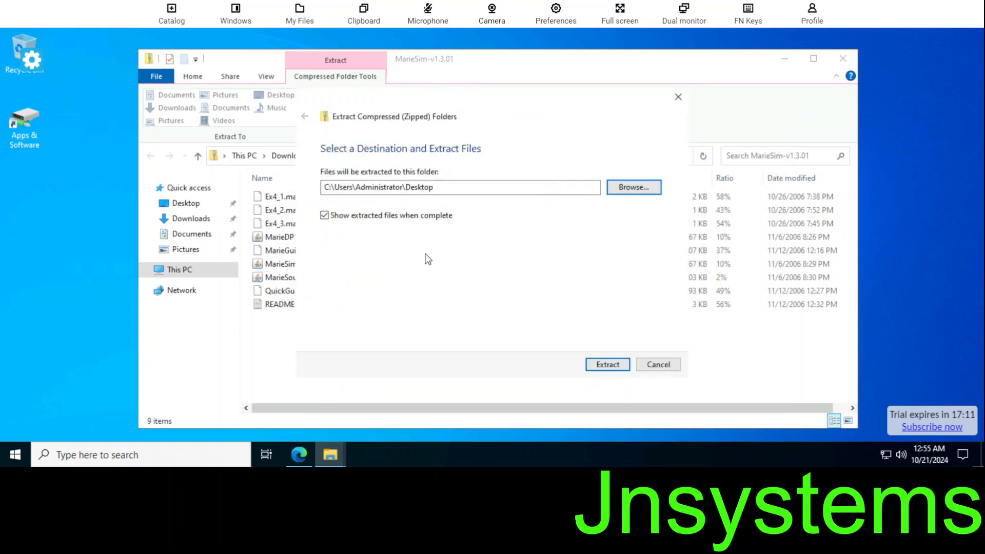
pyautogui.click(603, 369)
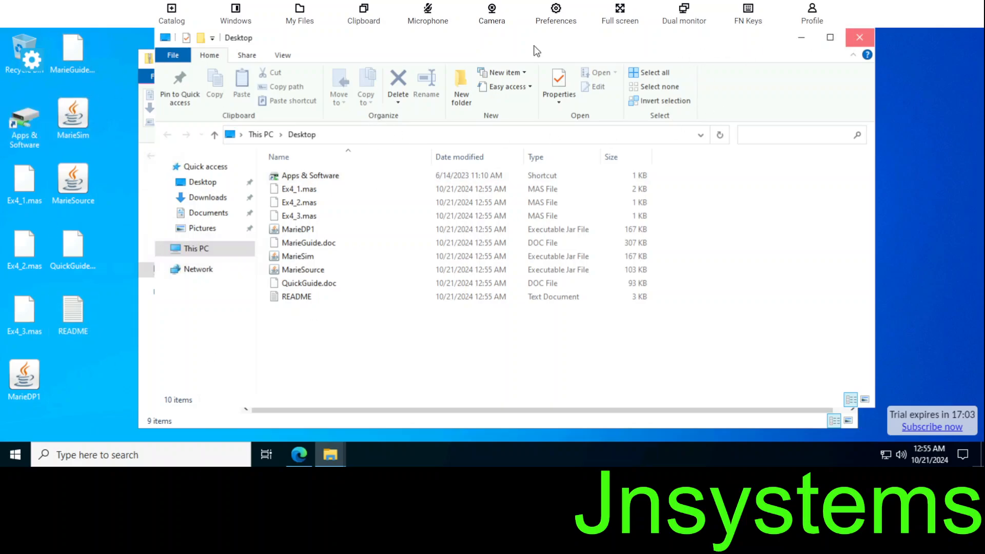
# Close the Desktop folder window, move the archive window aside and return it to the Downloads folder
pyautogui.hotkey('alt', 'F4')
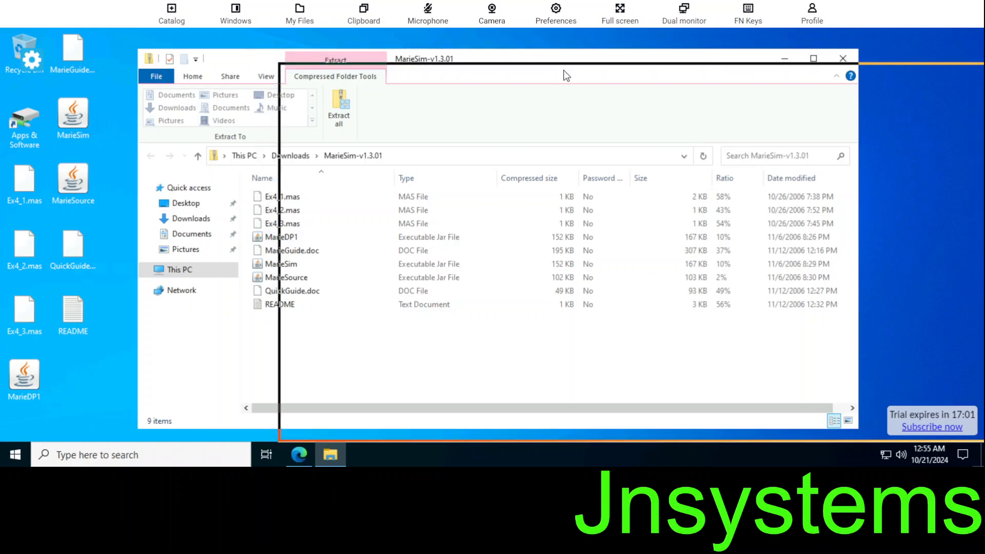
pyautogui.moveTo(567, 76); pyautogui.dragTo(566, 76)
pyautogui.click(432, 169)
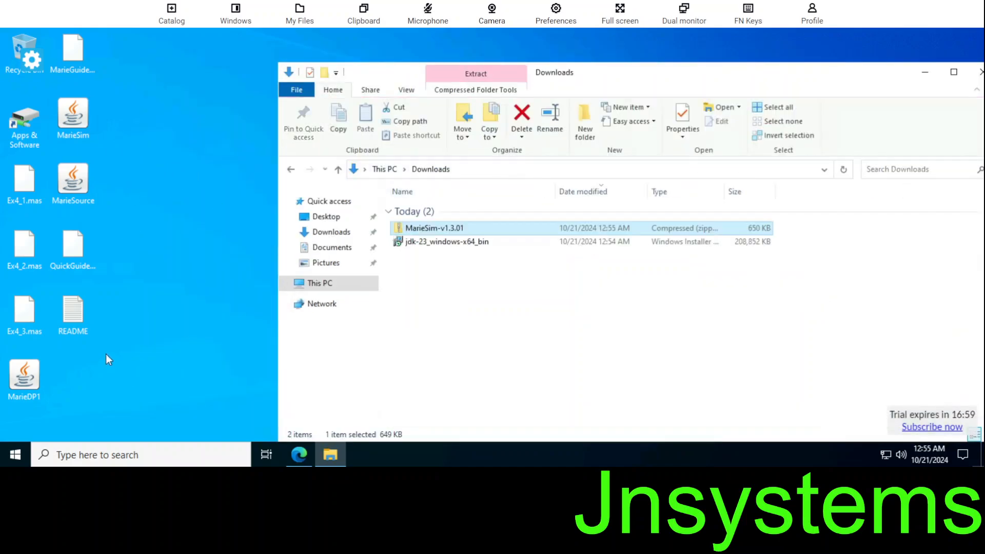
# Create a new folder named Mariesim on the desktop
pyautogui.rightClick(66, 378)
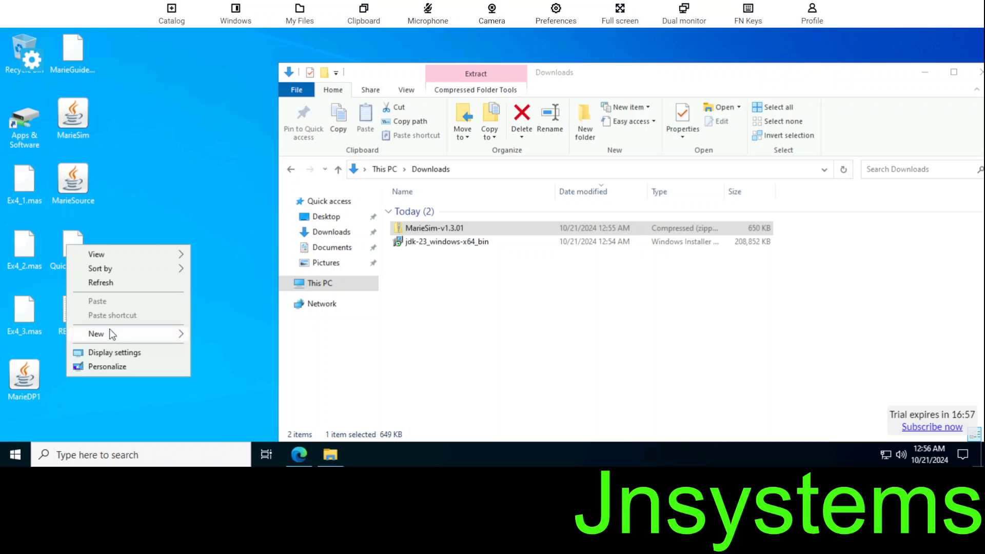
pyautogui.moveTo(109, 332)
pyautogui.click(251, 337)
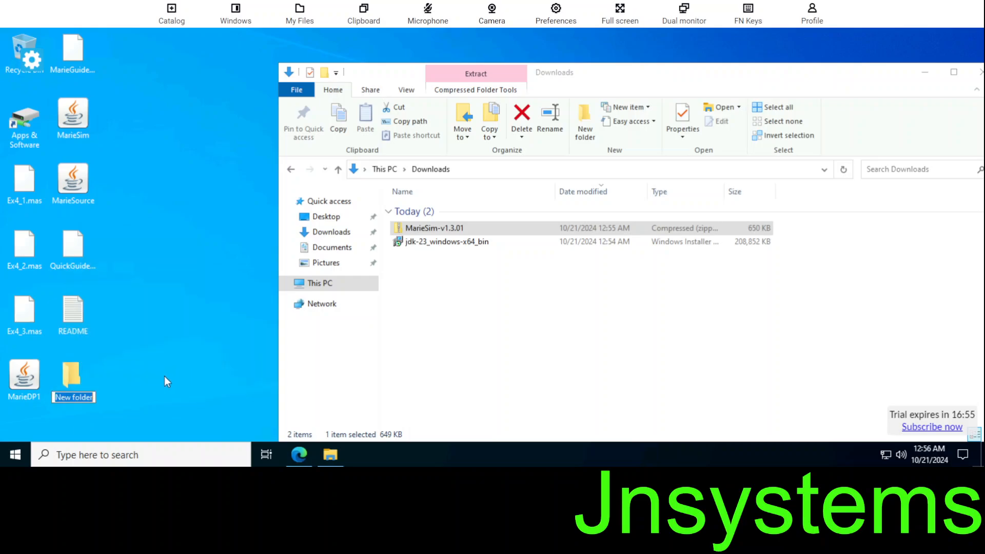
pyautogui.write('Mariesim')
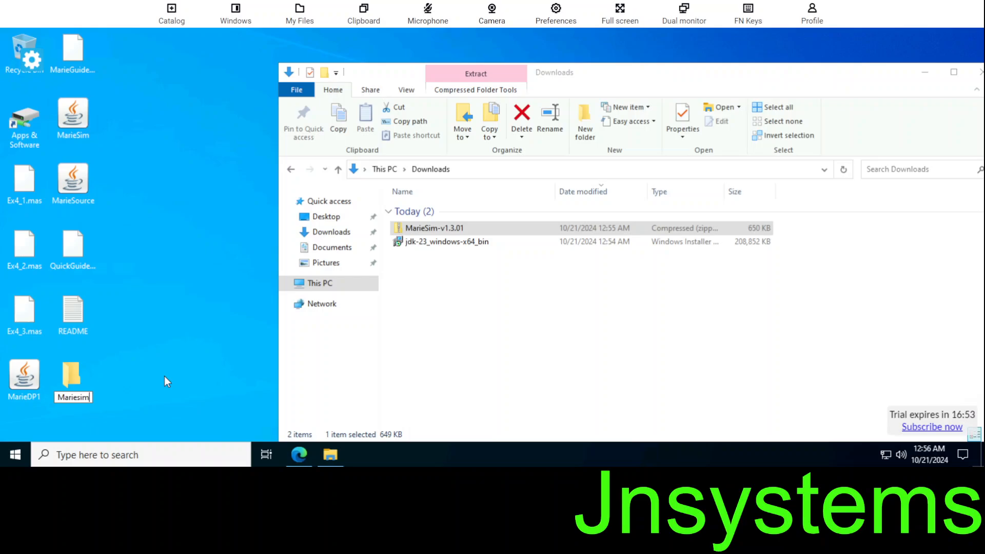
pyautogui.press('Return')
# Move all extracted MARIE files from the desktop into the Mariesim folder and open that folder
pyautogui.moveTo(102, 341); pyautogui.dragTo(73, 56)
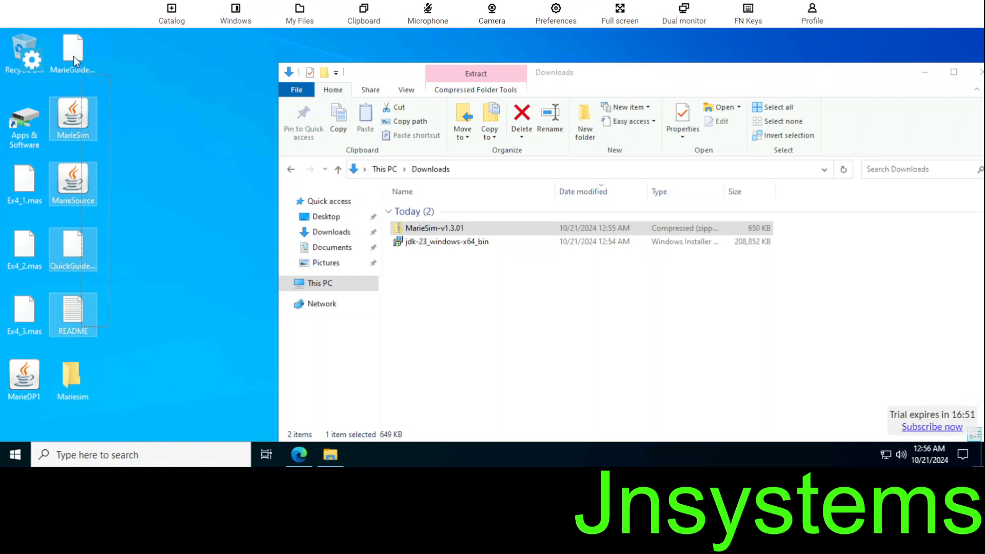
pyautogui.moveTo(63, 381); pyautogui.dragTo(66, 380)
pyautogui.moveTo(31, 183)
pyautogui.mouseDown()
pyautogui.moveTo(106, 360)
pyautogui.moveTo(78, 383)
pyautogui.moveTo(26, 189)
pyautogui.mouseUp()
pyautogui.doubleClick(21, 187)
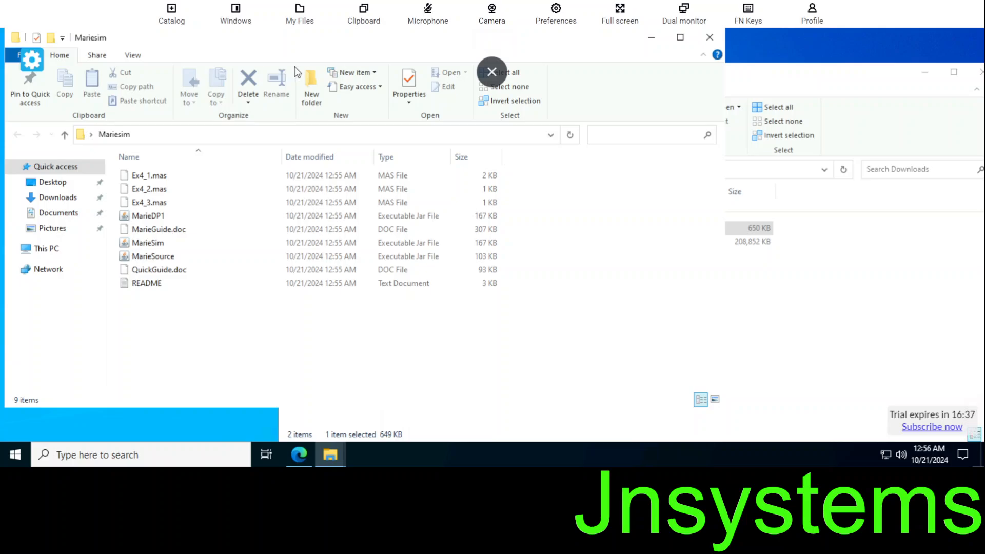
# Move the Mariesim folder window clear of the desktop icons and create a desktop shortcut to the MarieSim jar file
pyautogui.moveTo(131, 41); pyautogui.dragTo(177, 272)
pyautogui.click(230, 292)
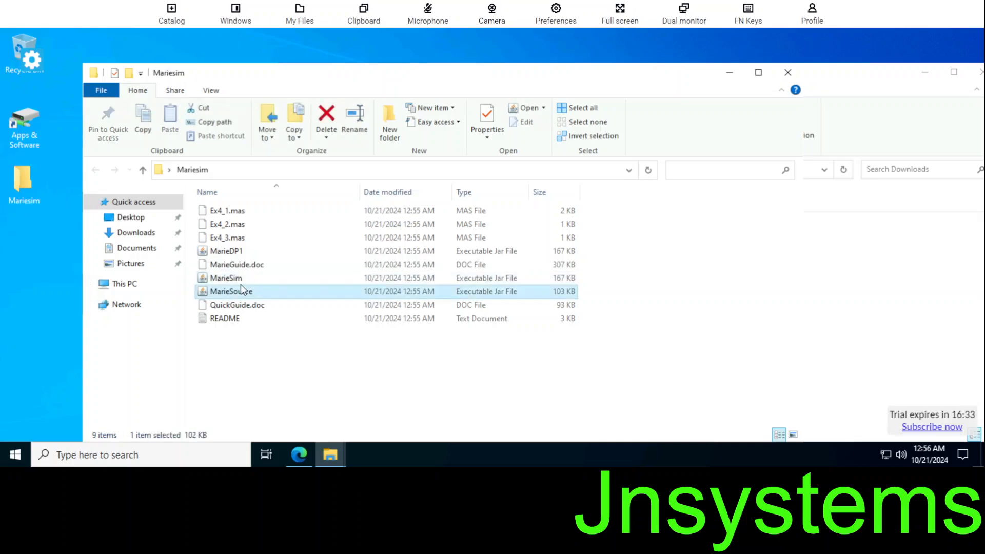
pyautogui.click(232, 279)
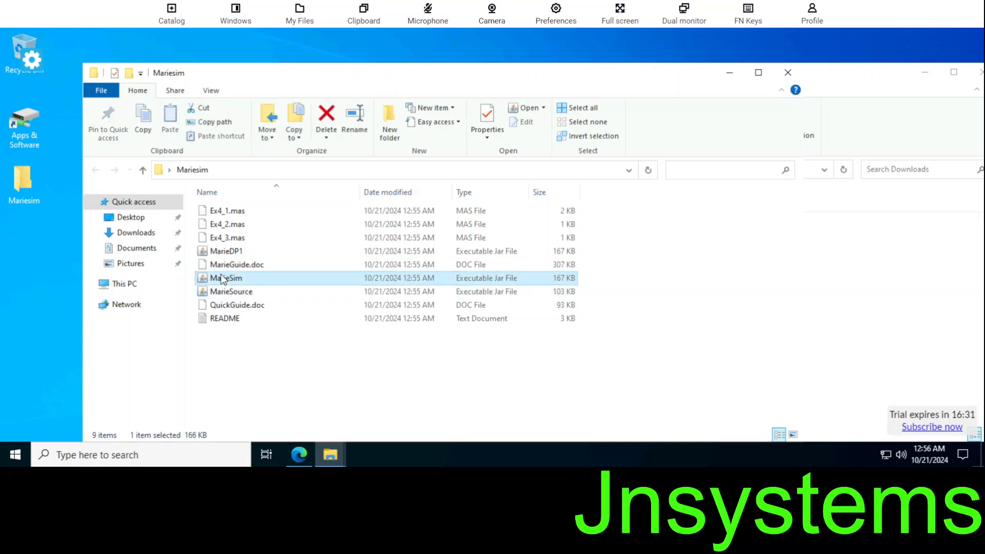
pyautogui.rightClick(221, 277)
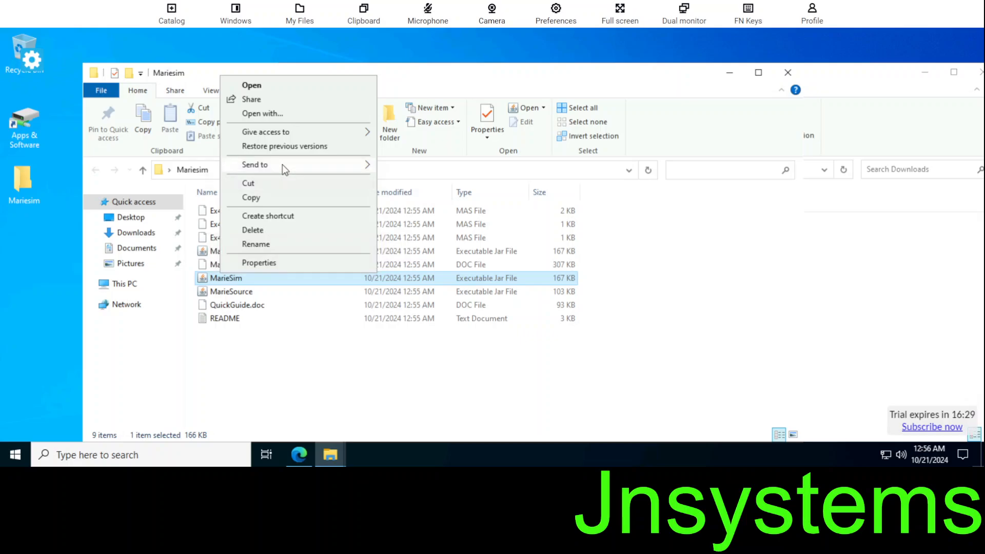
pyautogui.moveTo(282, 164)
pyautogui.click(413, 195)
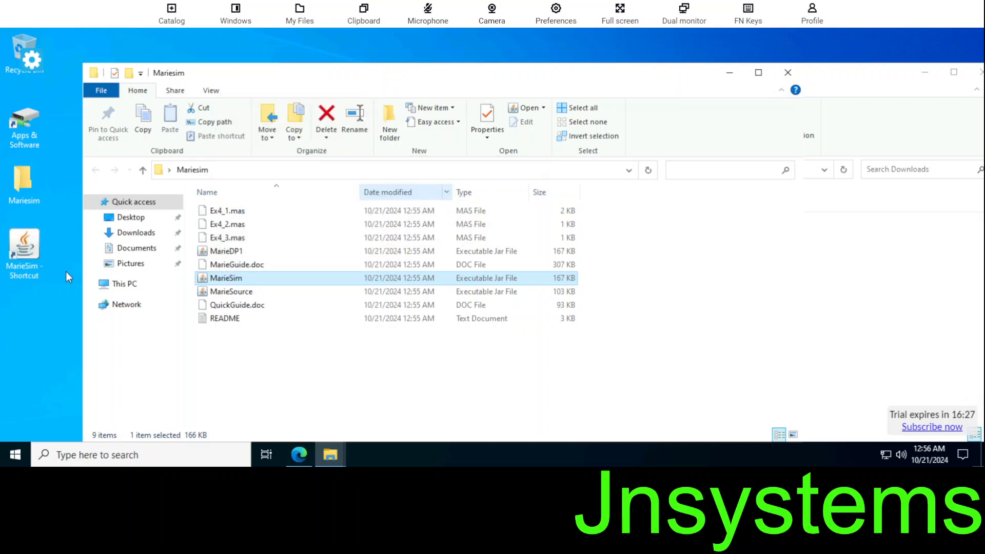
# Rename the new desktop shortcut to MarieSim
pyautogui.rightClick(27, 267)
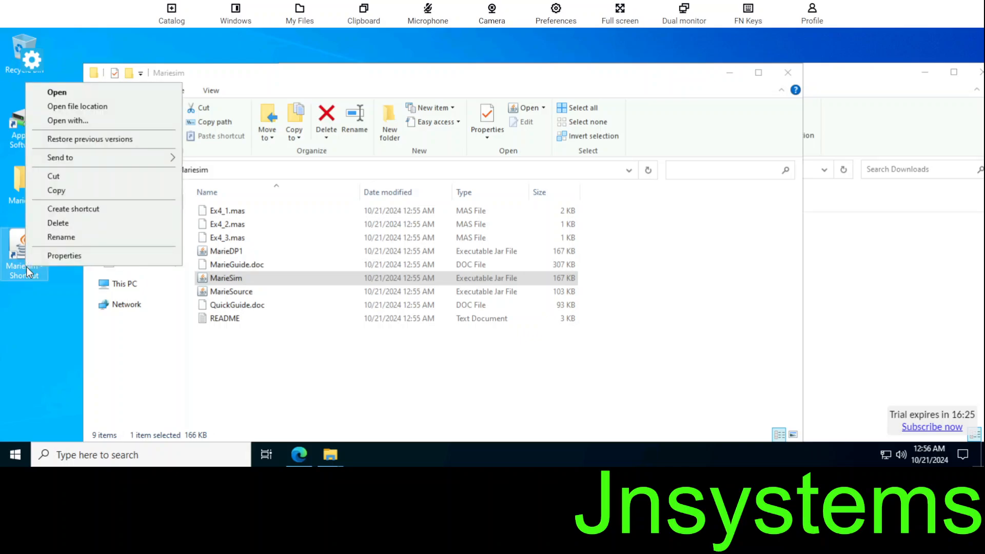
pyautogui.click(51, 237)
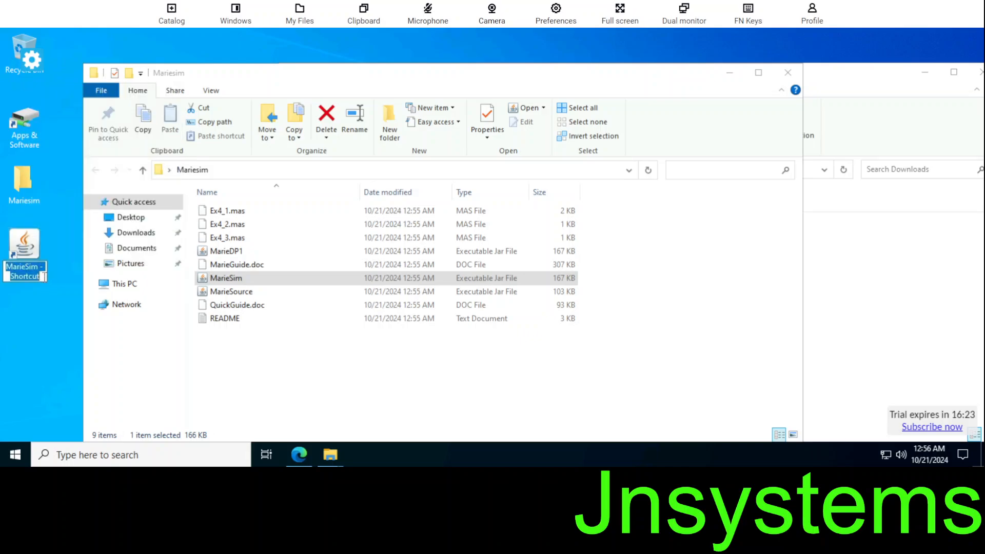
pyautogui.press('End')
pyautogui.keyDown('shift'); pyautogui.click(42, 267); pyautogui.keyUp('shift')
pyautogui.press('BackSpace')
pyautogui.press('Return')
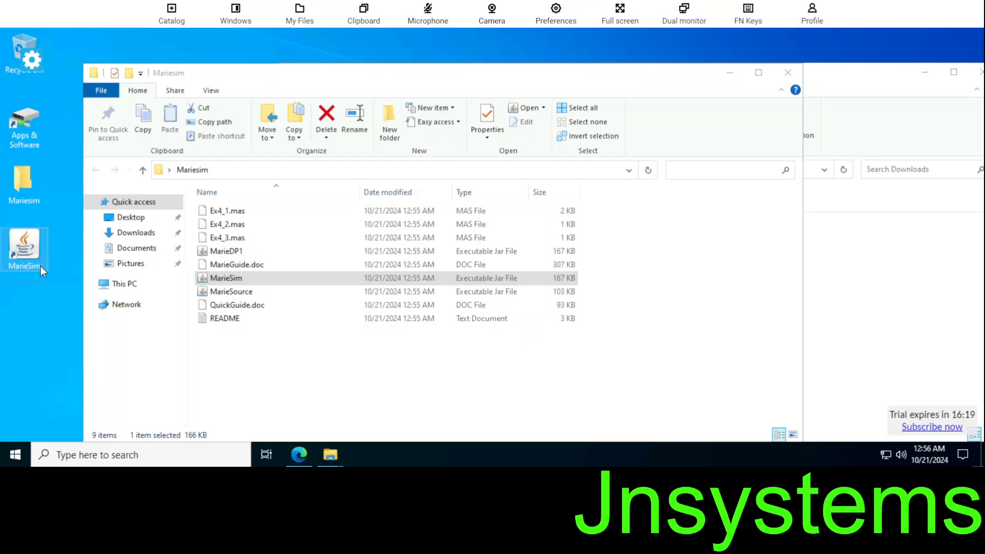
# Close the extra Downloads window and permanently delete MarieSim-v1.3.01 and jdk-23_windows-x64_bin from the Downloads folder
pyautogui.click(879, 97)
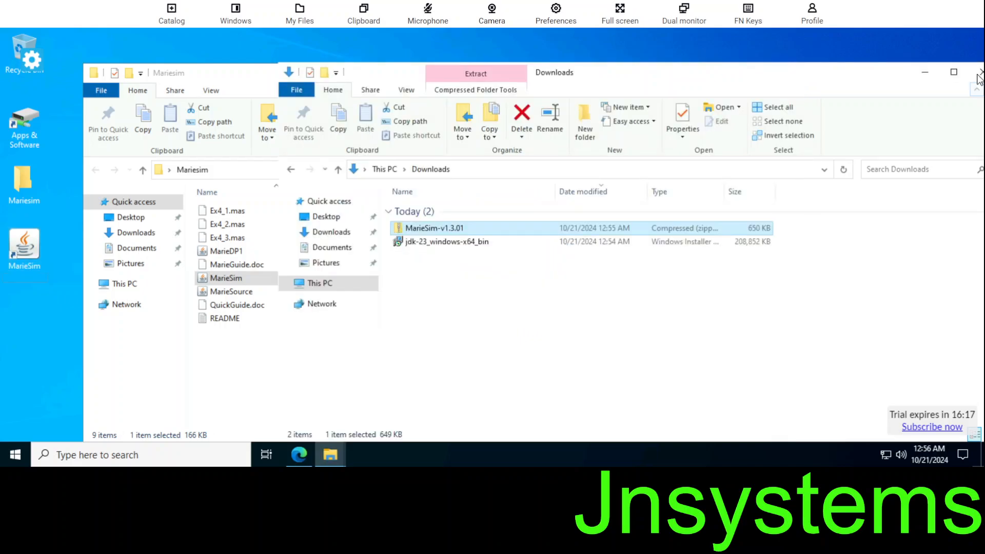
pyautogui.hotkey('ctrl', 'w')
pyautogui.click(136, 232)
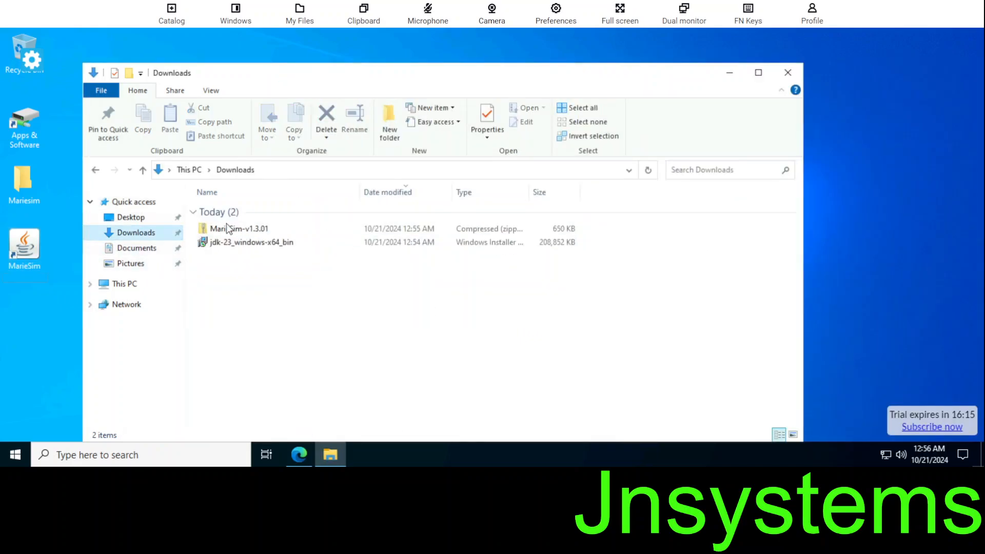
pyautogui.moveTo(243, 274); pyautogui.dragTo(286, 233)
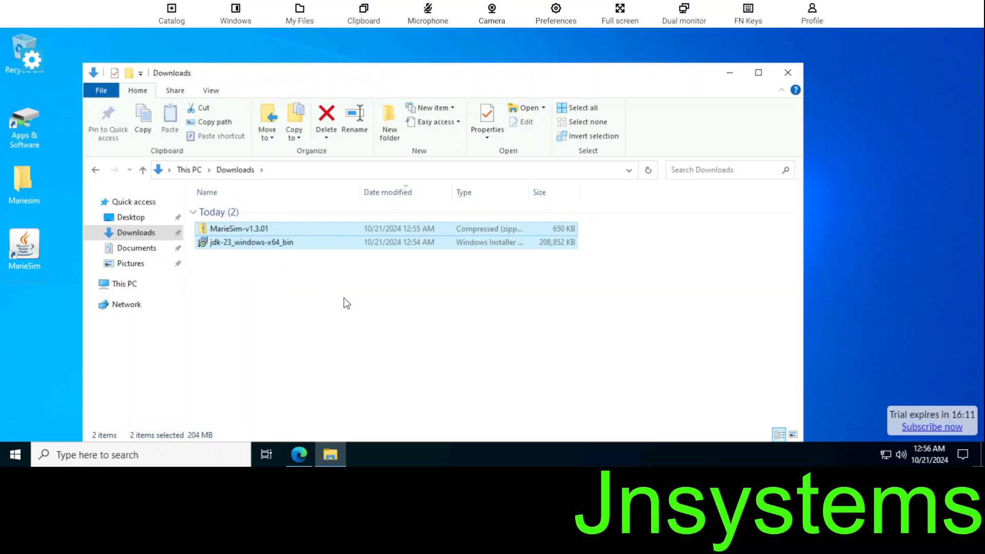
pyautogui.hotkey('shift', 'Delete')
pyautogui.click(541, 247)
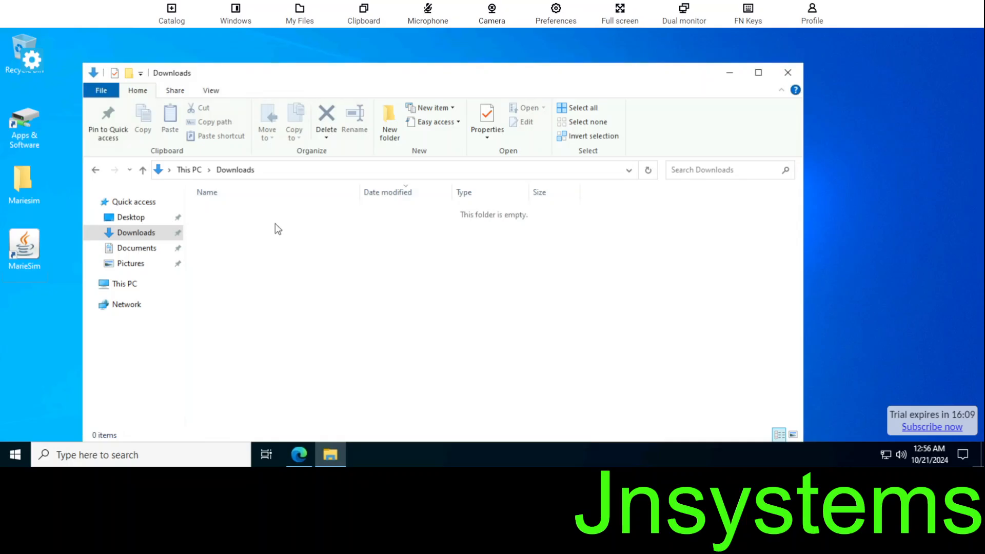
# Close the Downloads window, launch MarieSim from its desktop shortcut and move the simulator window towards the screen centre
pyautogui.click(102, 221)
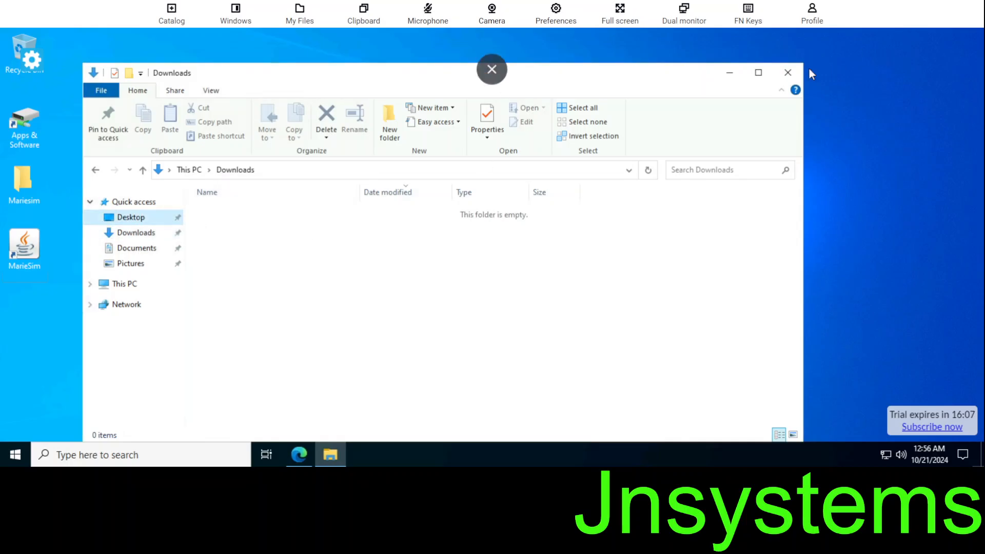
pyautogui.click(789, 73)
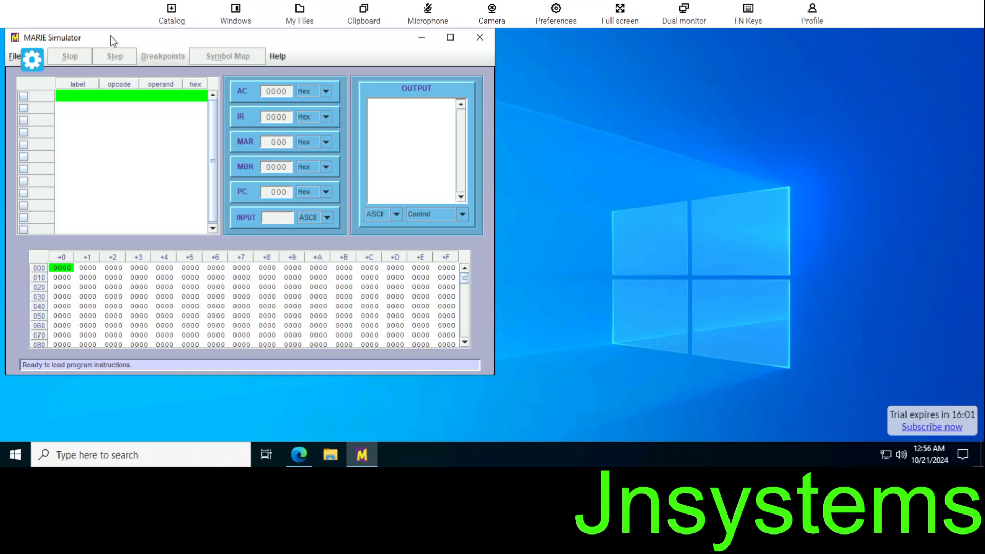
pyautogui.moveTo(114, 41); pyautogui.dragTo(310, 80)
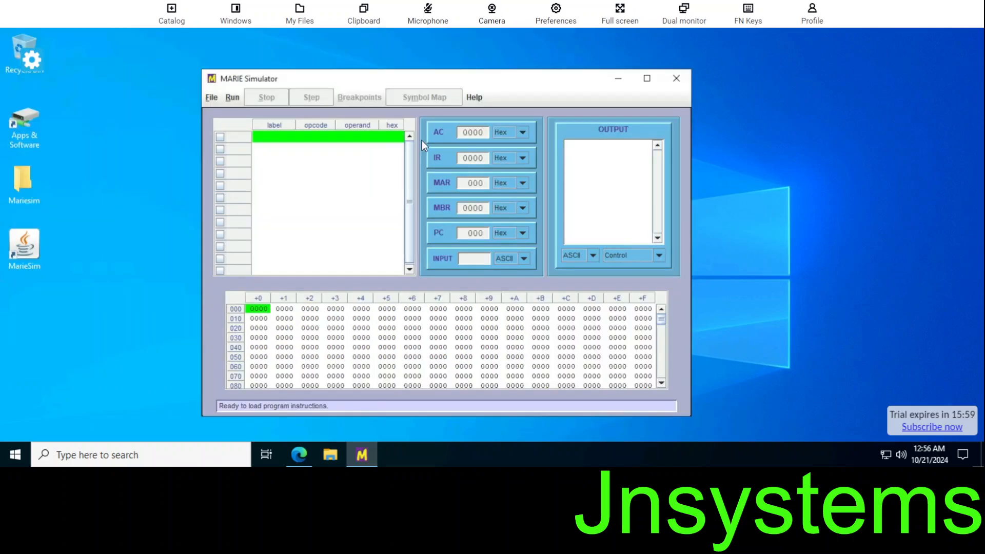
pyautogui.click(211, 97)
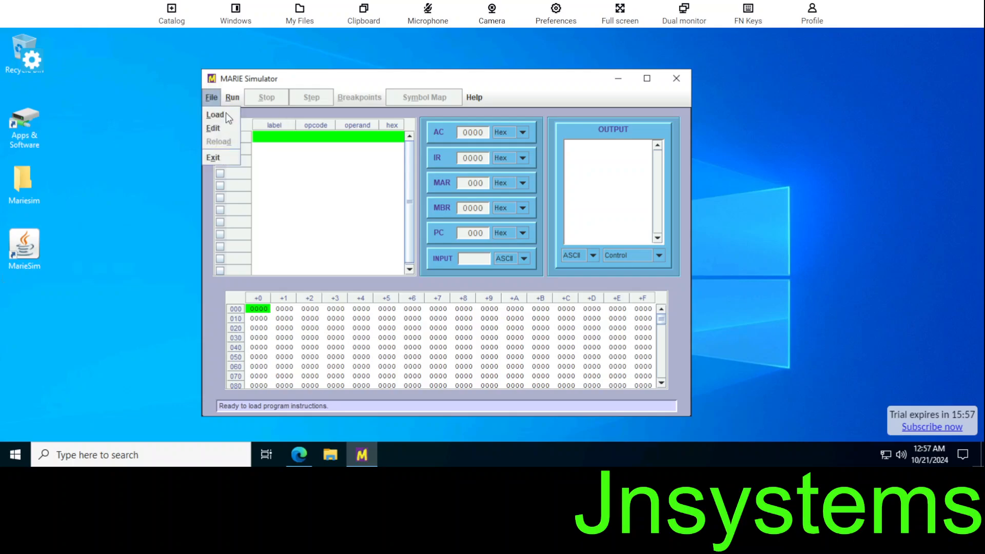
pyautogui.click(464, 114)
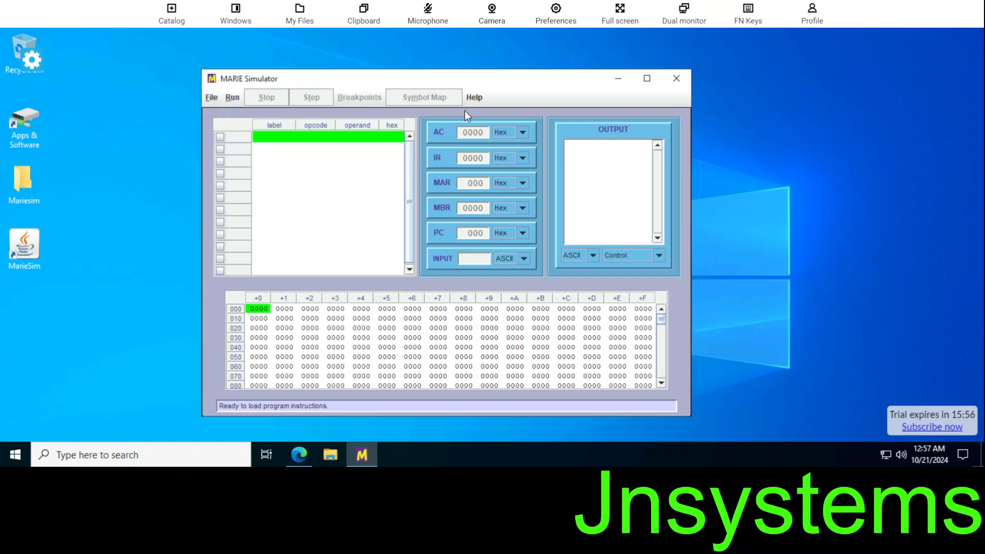
pyautogui.click(220, 96)
pyautogui.click(238, 102)
pyautogui.click(215, 97)
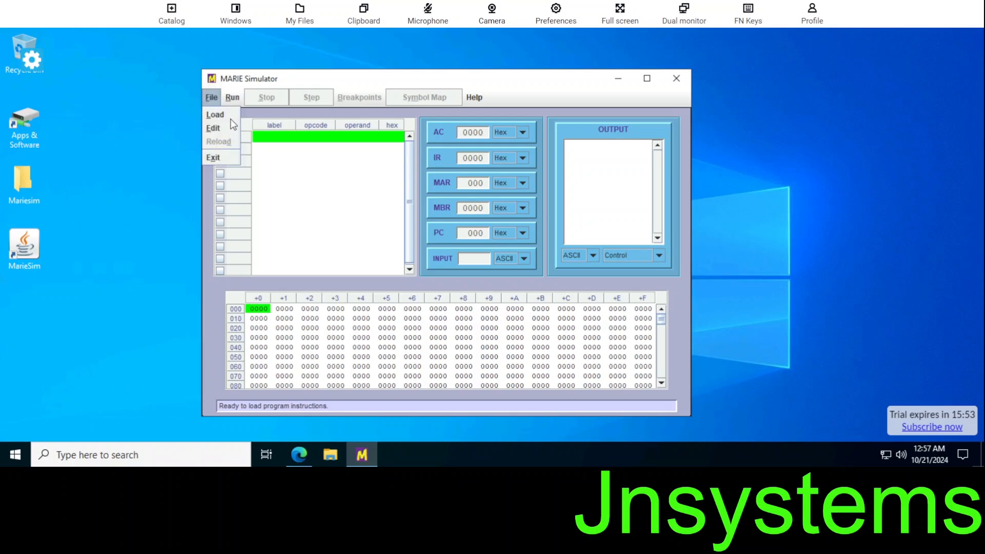
pyautogui.click(229, 118)
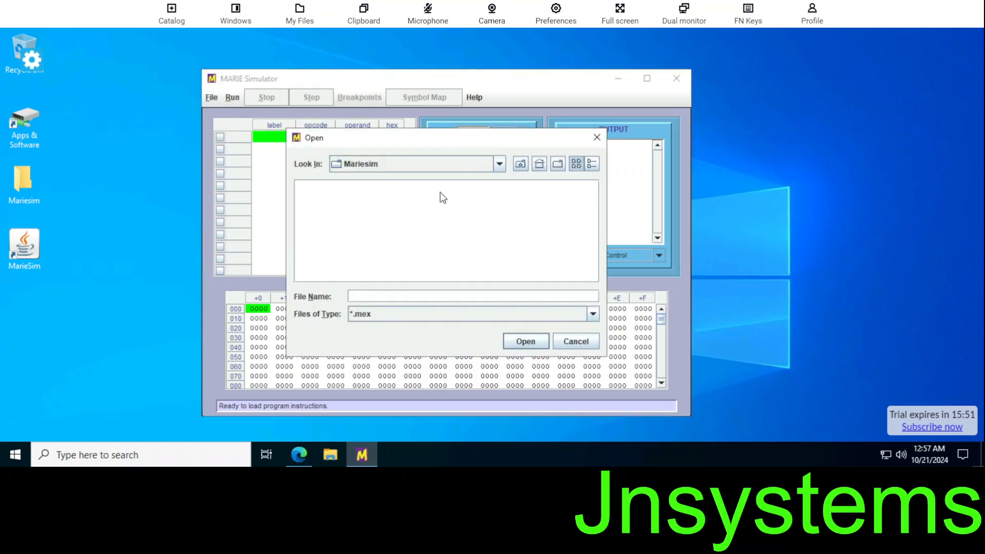
pyautogui.click(499, 165)
pyautogui.click(499, 164)
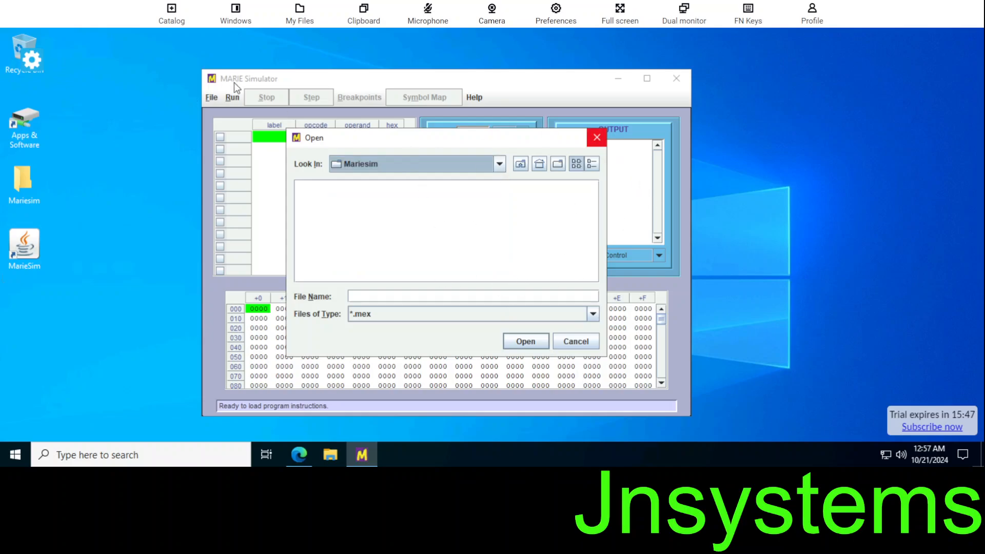
pyautogui.click(597, 137)
# Start the MARIE Assembler Code Editor and open Ex4_1.mas from the Mariesim folder in it
pyautogui.click(211, 98)
pyautogui.click(224, 131)
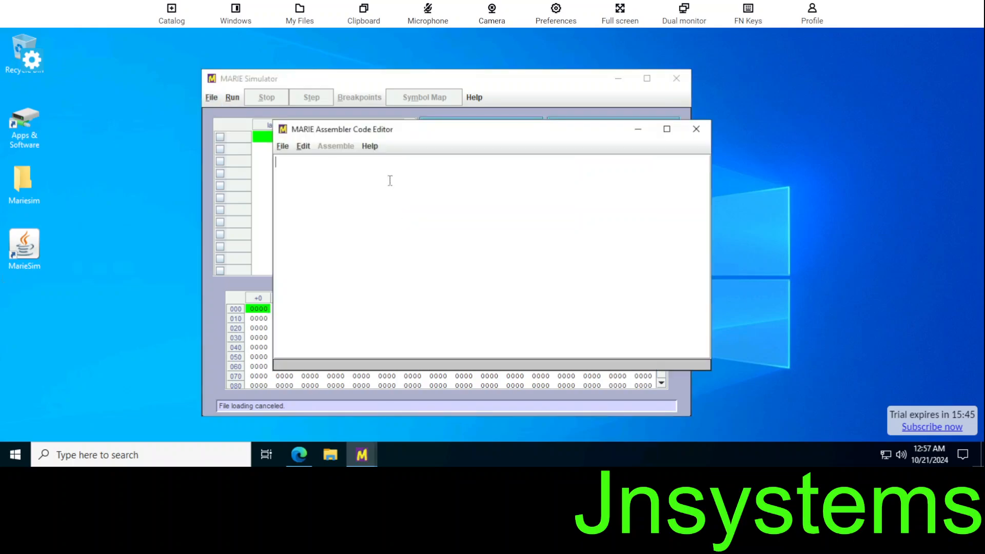
pyautogui.click(283, 146)
pyautogui.click(287, 175)
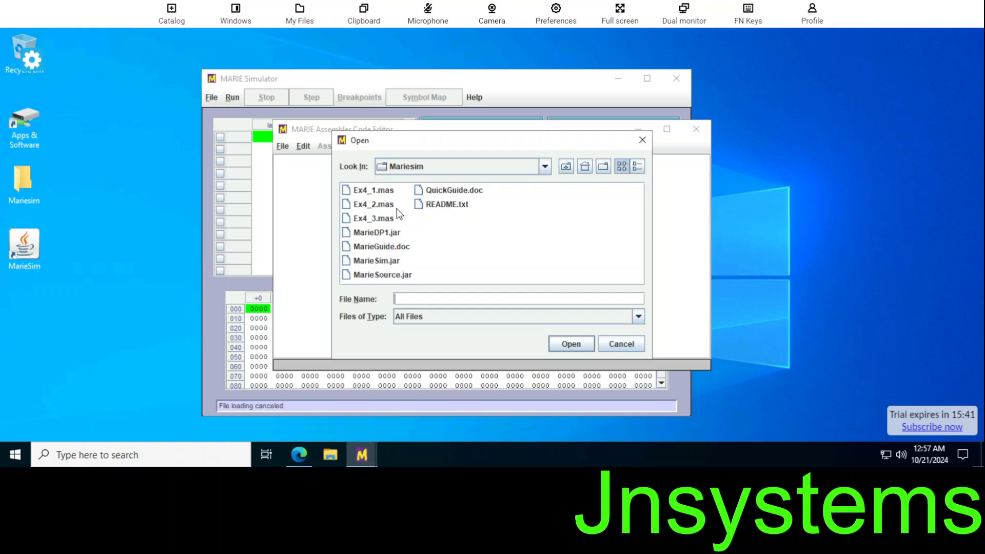
pyautogui.click(372, 191)
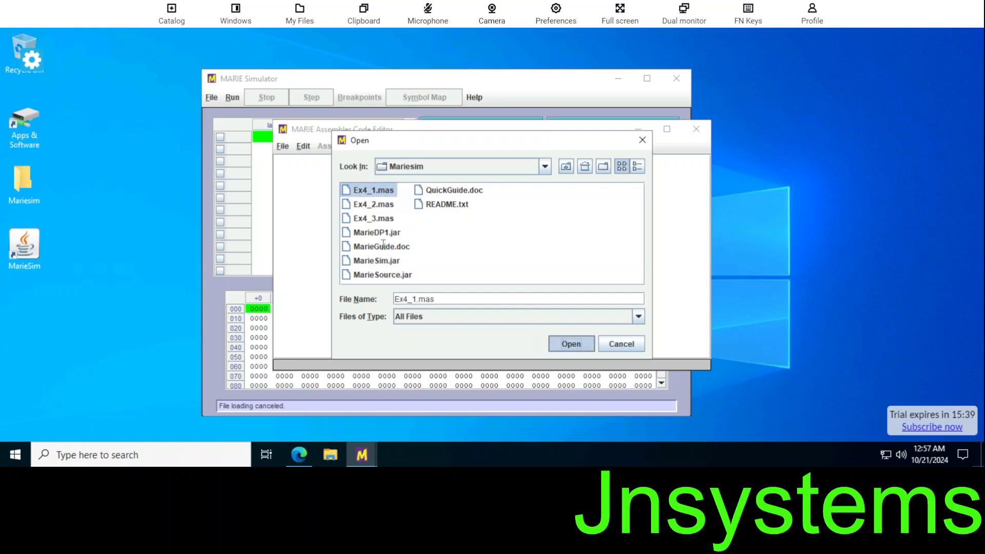
# Confirm opening the selected Ex4_1.mas in the code editor and look through its source code
pyautogui.click(571, 344)
pyautogui.scroll(-4, 422, 182)
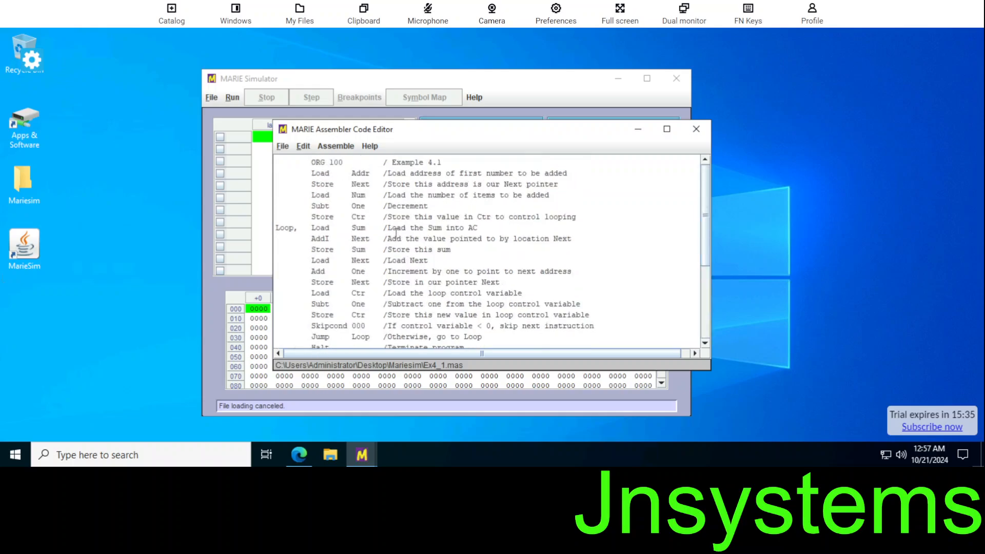
pyautogui.scroll(4, 359, 195)
# Assemble the current file Ex4_1.mas and close the assembler code editor
pyautogui.click(337, 146)
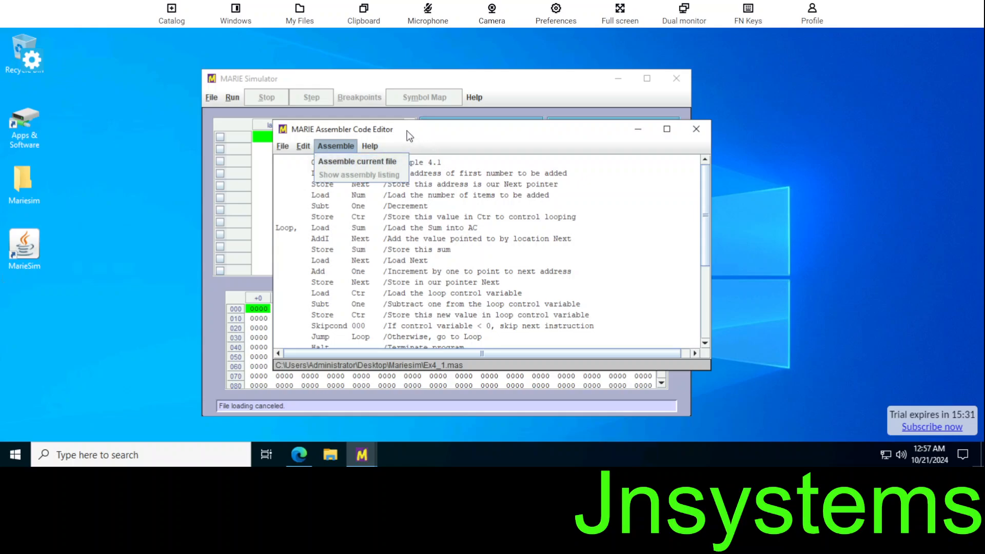
pyautogui.click(410, 134)
pyautogui.click(336, 146)
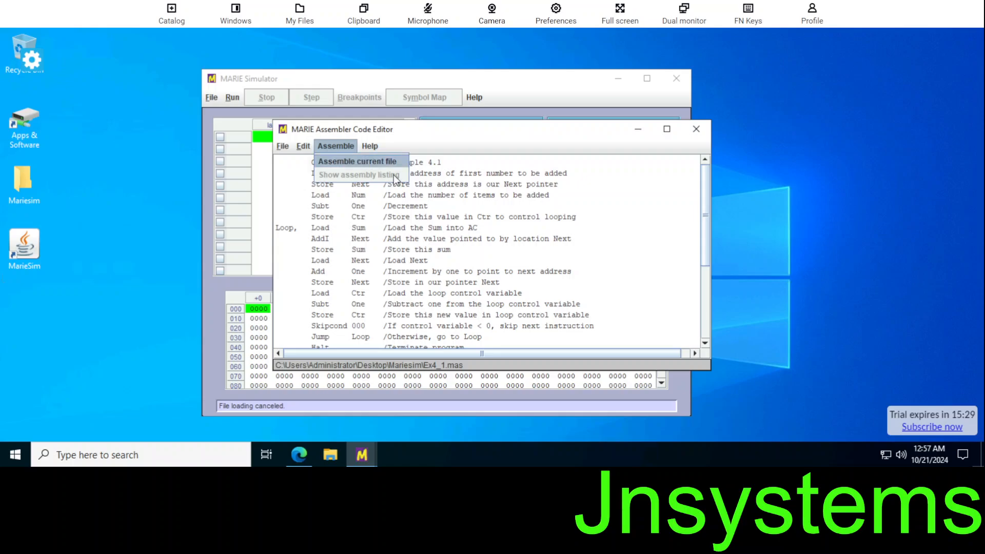
pyautogui.press('Return')
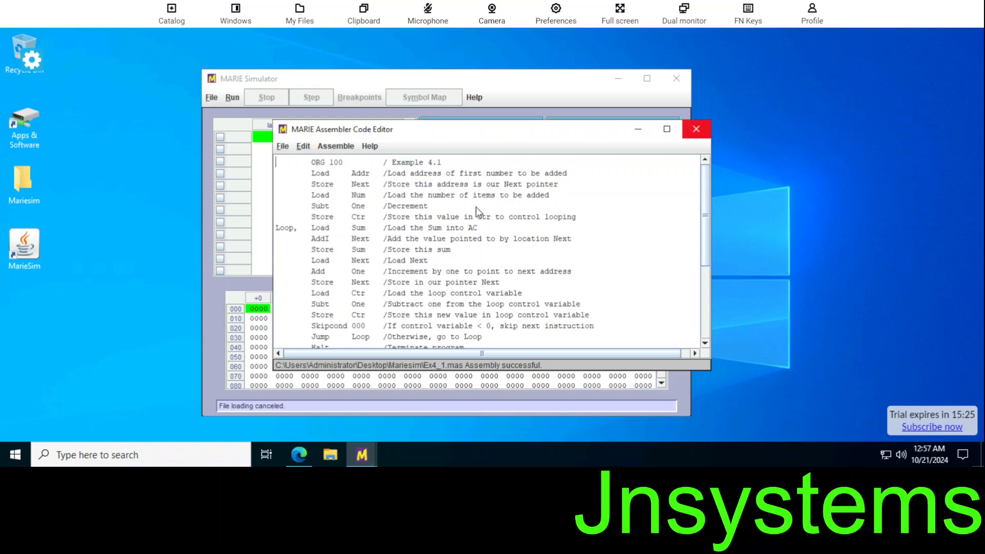
pyautogui.click(696, 129)
pyautogui.click(476, 267)
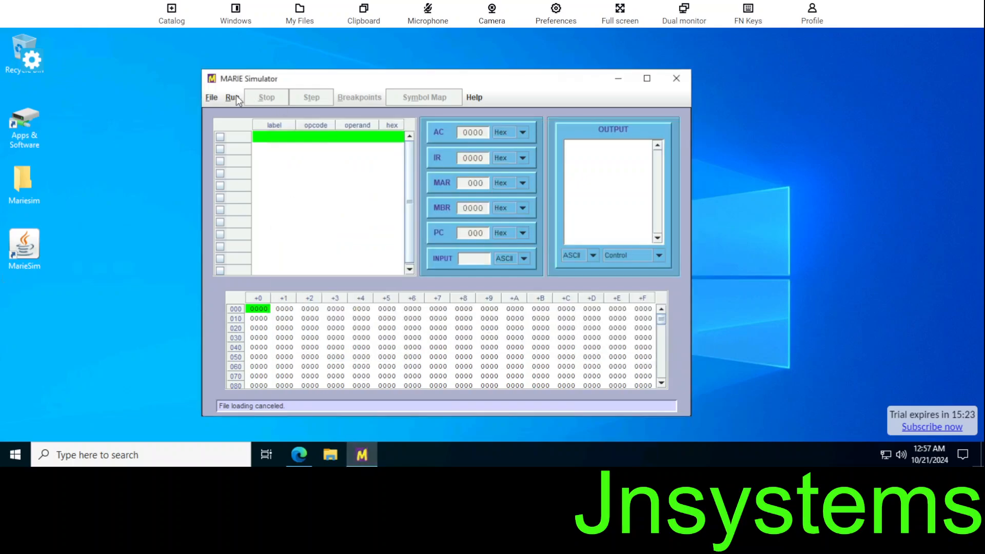
# Load the assembled program Ex4_1.mex from the Mariesim folder into the simulator
pyautogui.click(213, 96)
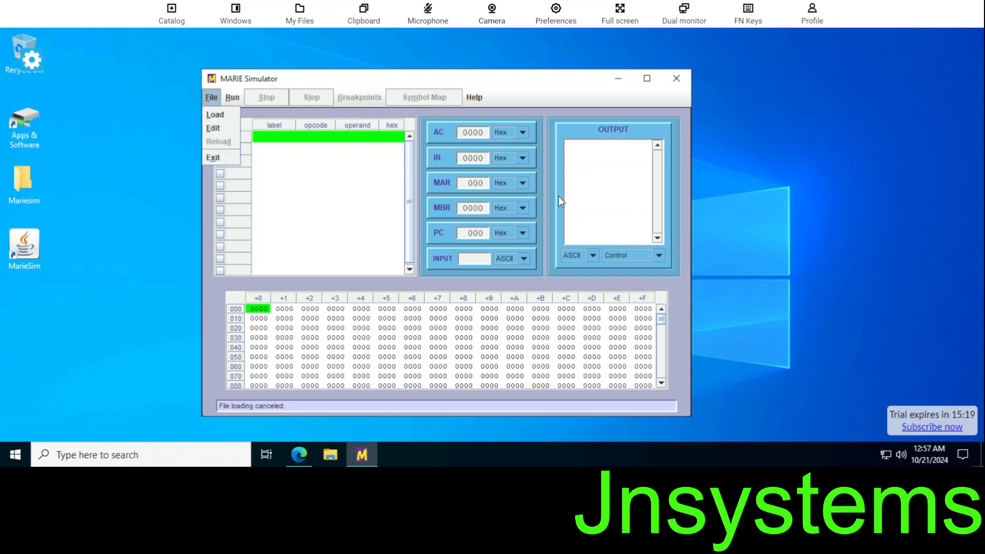
pyautogui.click(217, 114)
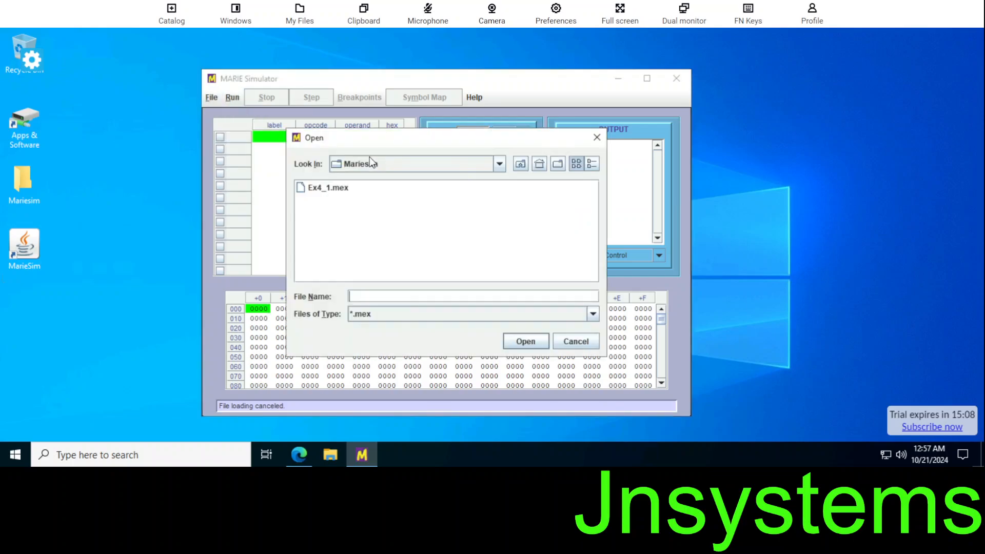
pyautogui.click(331, 186)
pyautogui.click(524, 341)
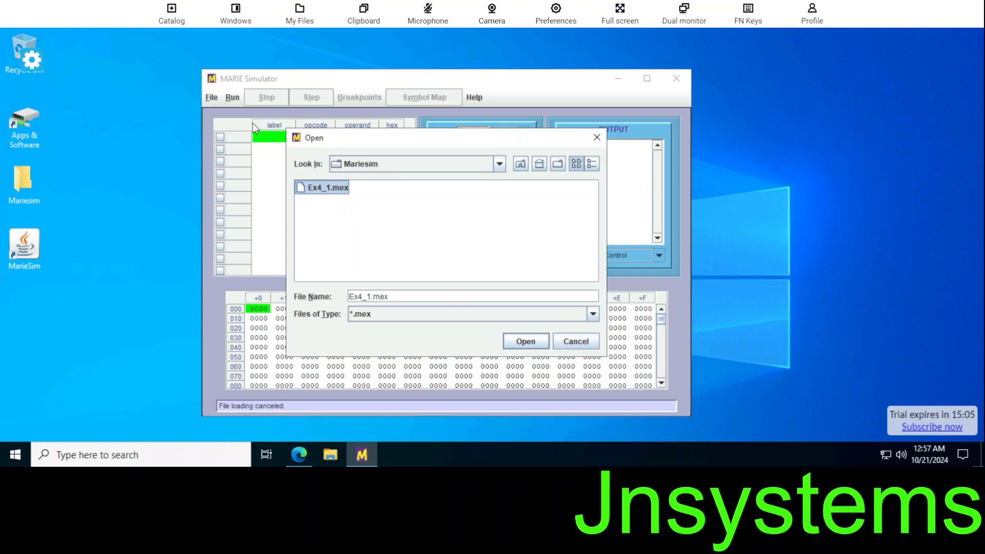
# Run the loaded Ex4_1.mex program and review its instruction listing from address 100
pyautogui.click(236, 97)
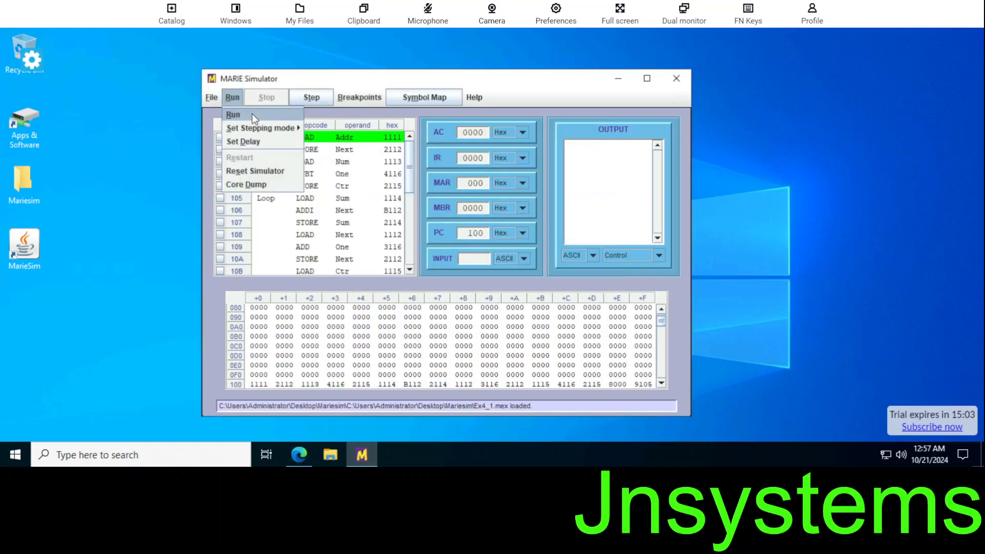
pyautogui.click(251, 113)
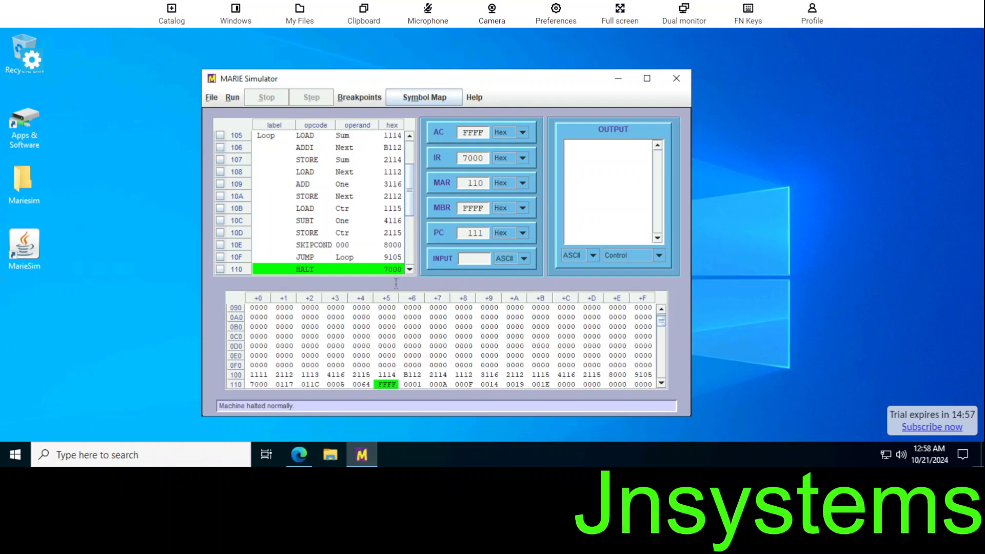
pyautogui.moveTo(408, 193); pyautogui.dragTo(409, 143)
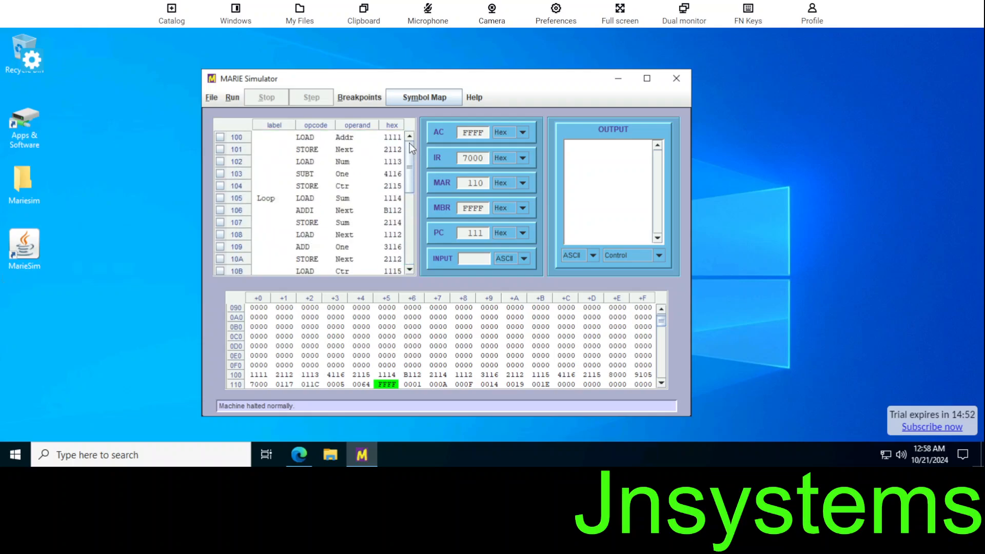
# Reopen the assembler code editor and open Ex4_2.mas from the Mariesim folder in it
pyautogui.click(211, 98)
pyautogui.click(212, 129)
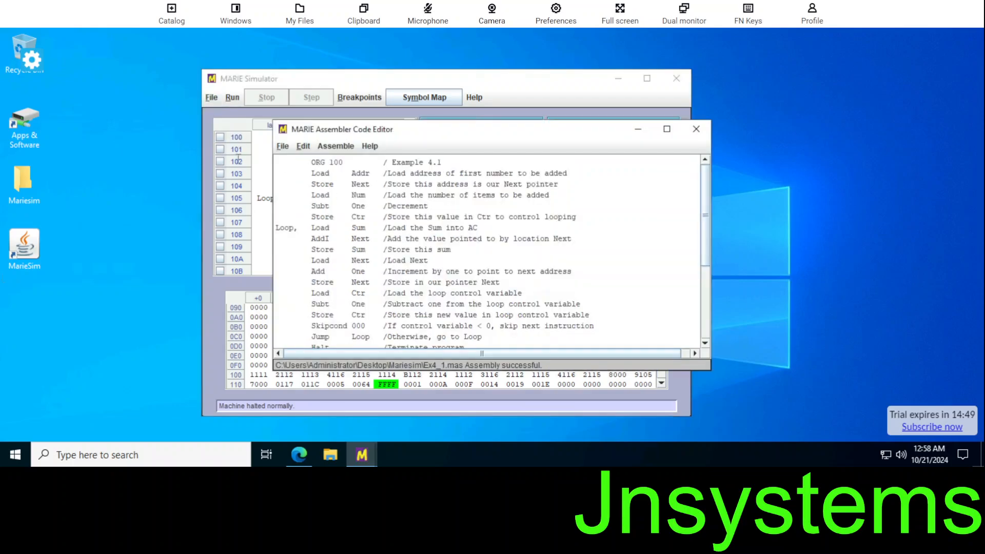
pyautogui.click(282, 146)
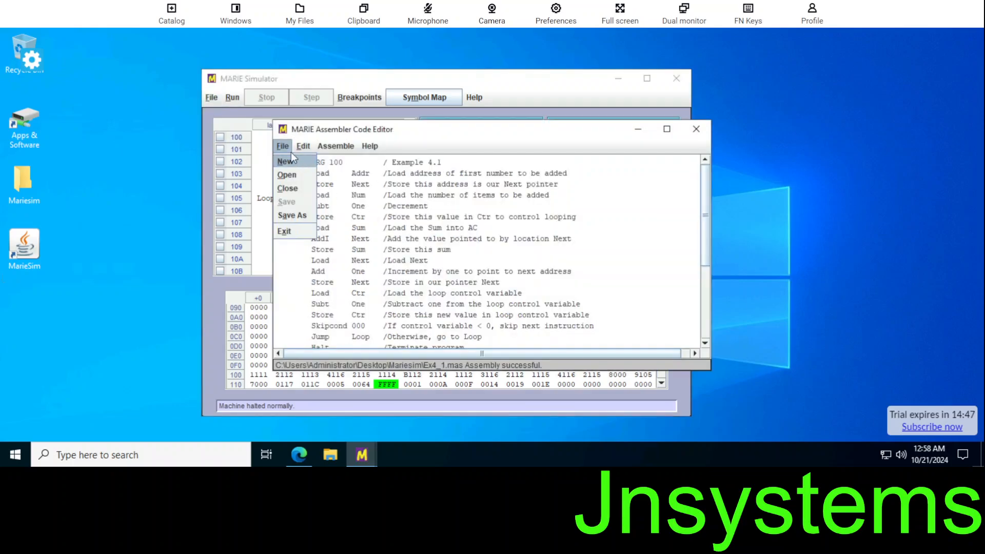
pyautogui.click(291, 159)
pyautogui.click(283, 146)
pyautogui.click(287, 175)
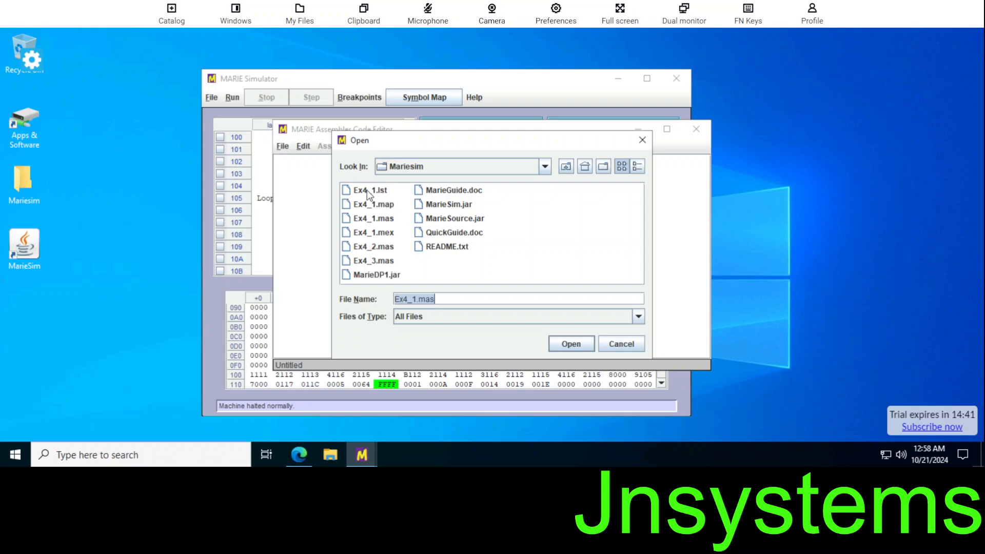
pyautogui.click(375, 248)
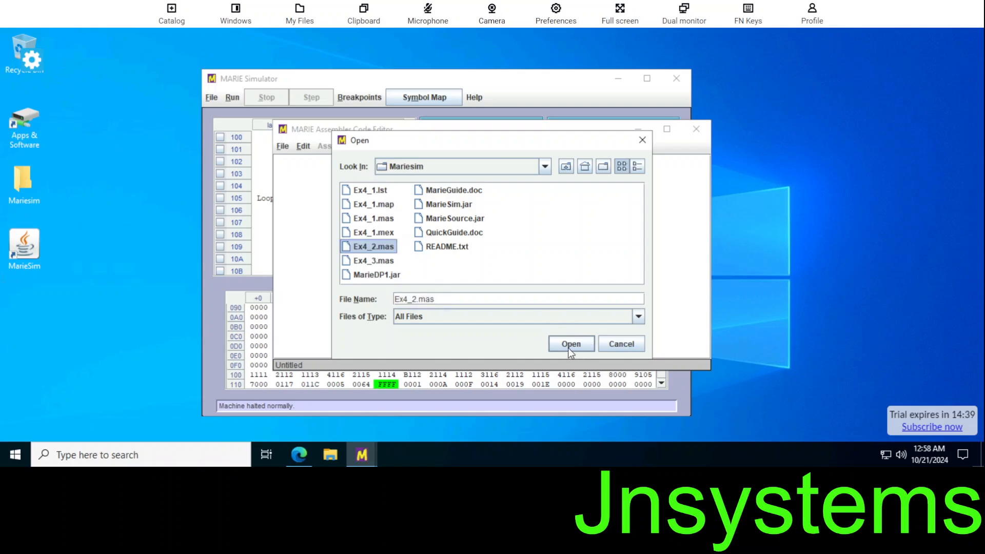
pyautogui.click(569, 344)
# Assemble the current file Ex4_2.mas and close the assembler code editor
pyautogui.click(335, 147)
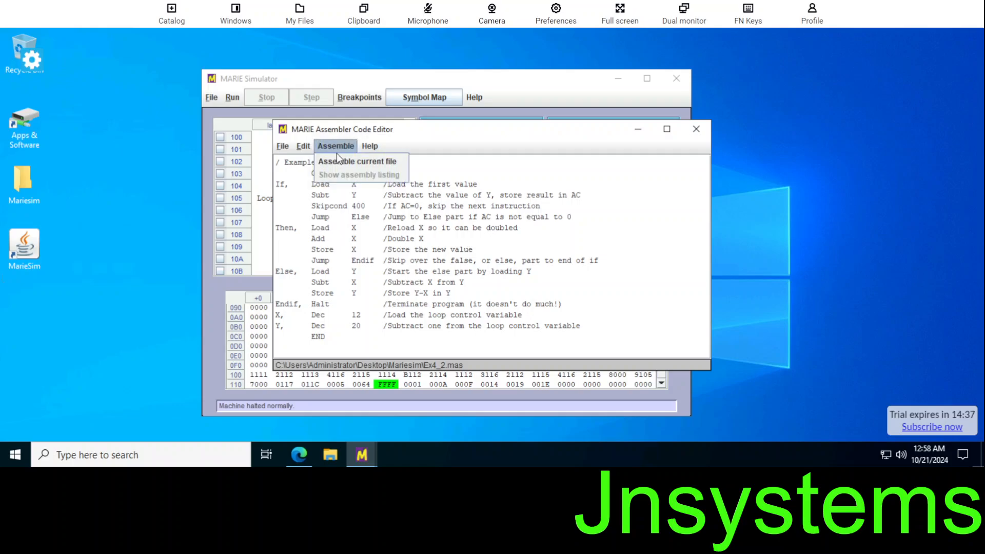
pyautogui.click(340, 162)
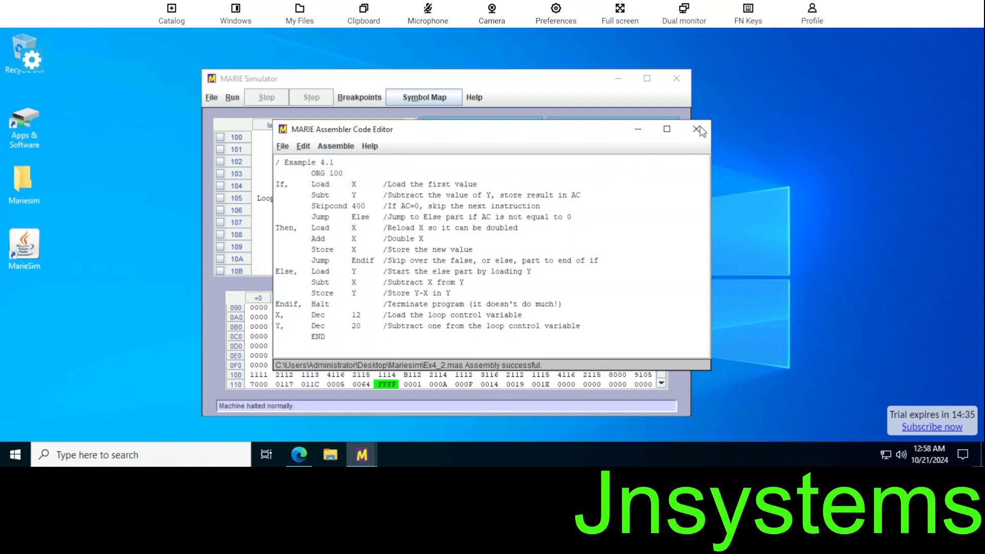
pyautogui.click(697, 130)
pyautogui.click(476, 267)
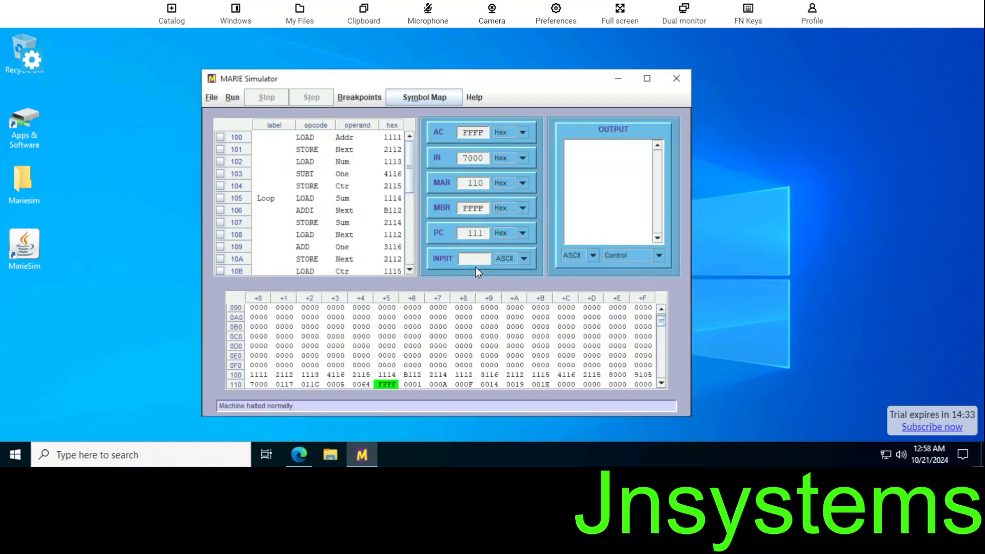
# Reload the current program, and load Ex4_2.mex from the Mariesim folder into the simulator in its place
pyautogui.click(211, 97)
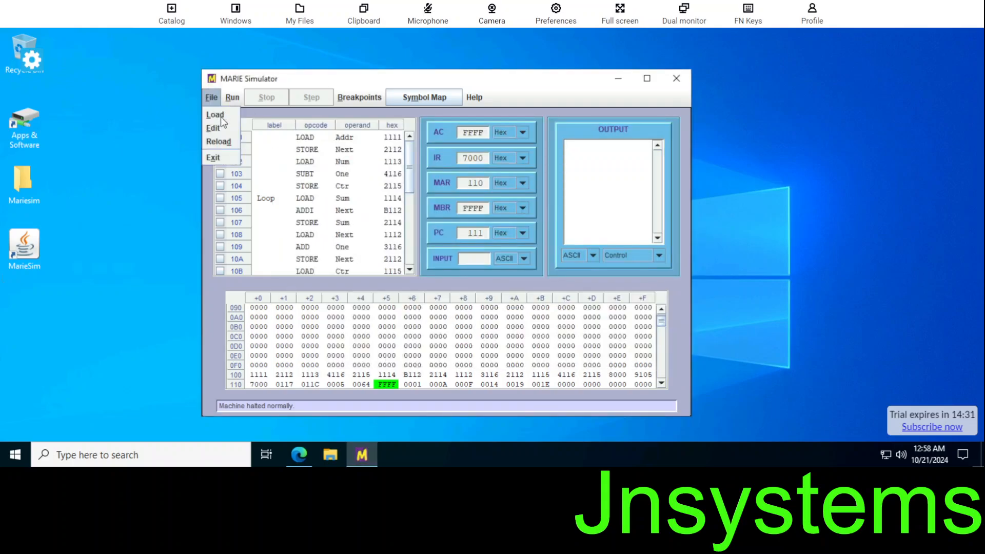
pyautogui.click(218, 141)
pyautogui.click(214, 100)
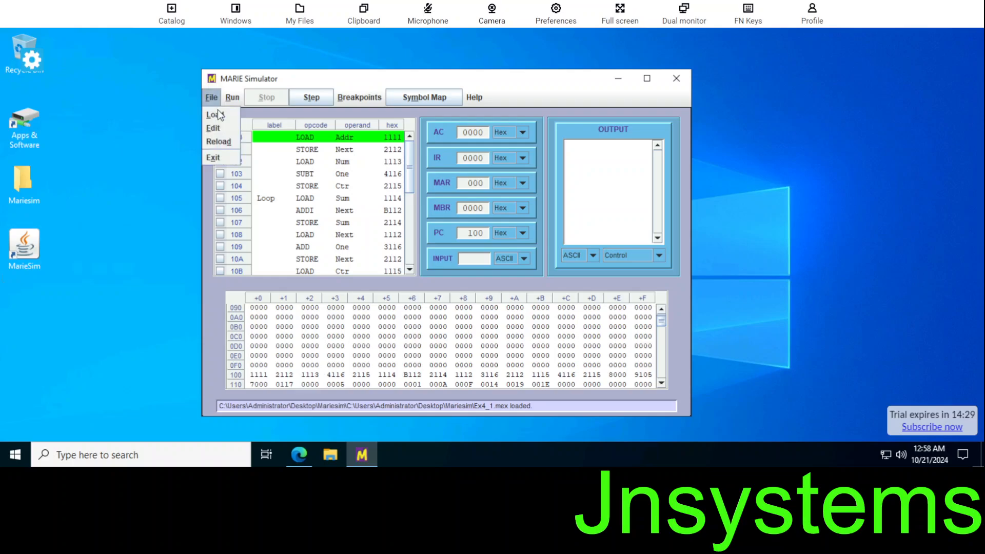
pyautogui.click(319, 202)
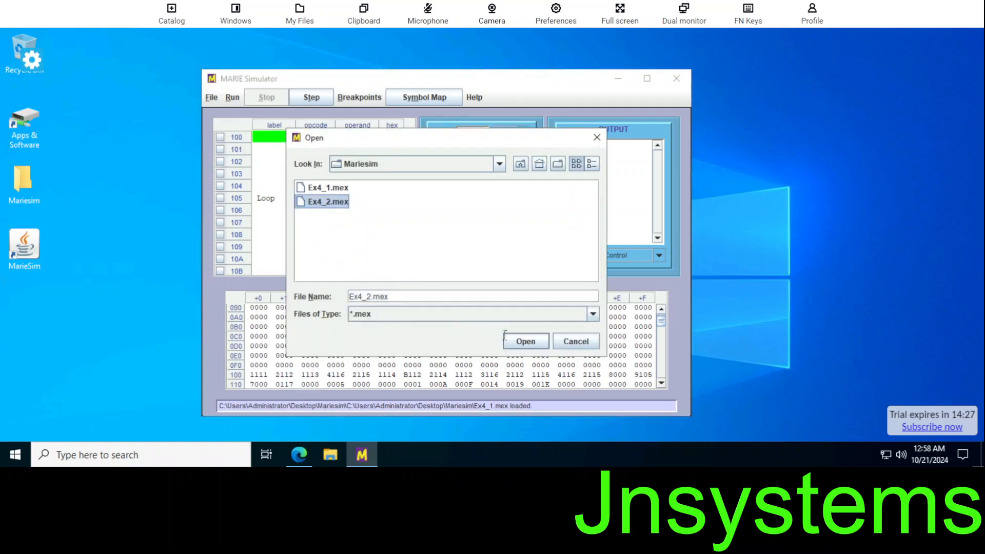
pyautogui.click(516, 343)
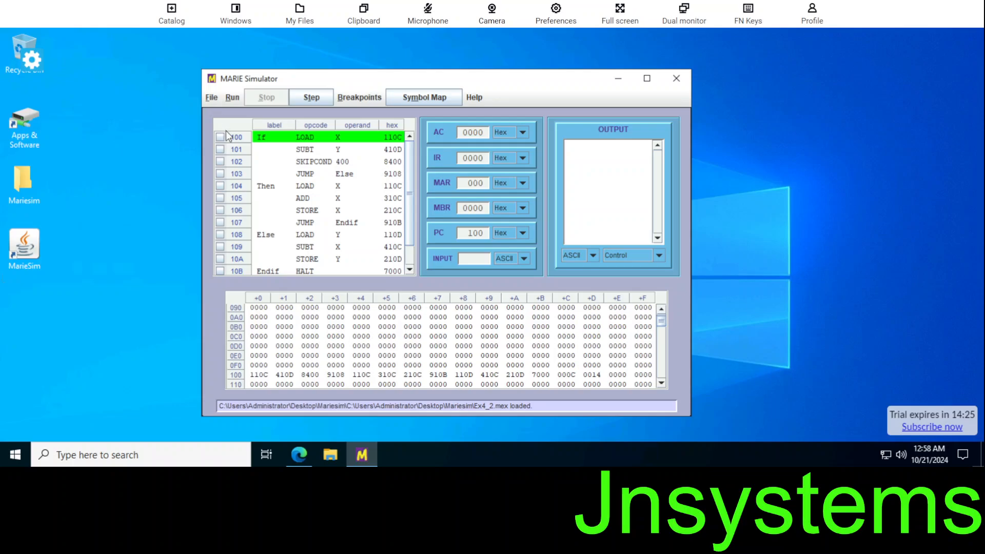
# Reload Ex4_2.mex in the simulator and run it
pyautogui.click(211, 97)
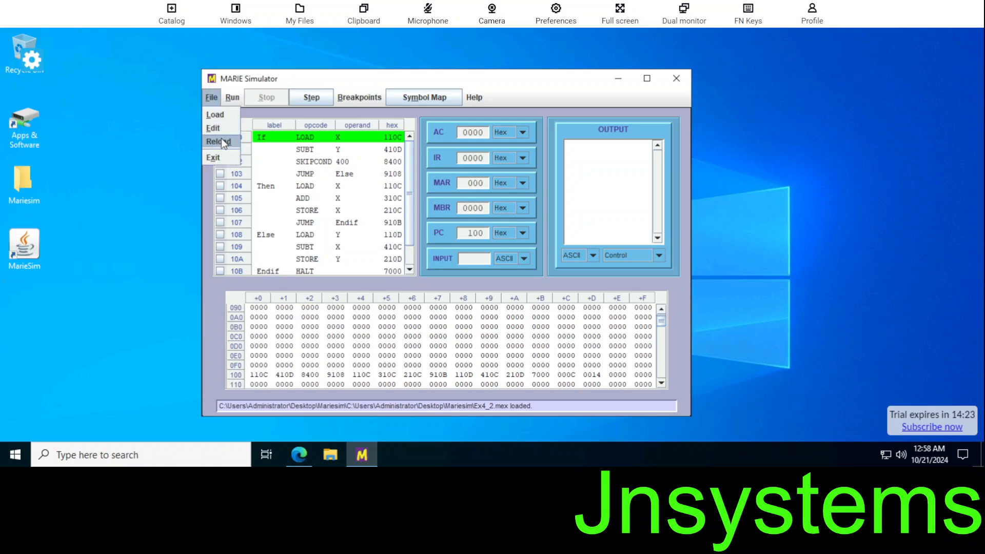
pyautogui.click(224, 142)
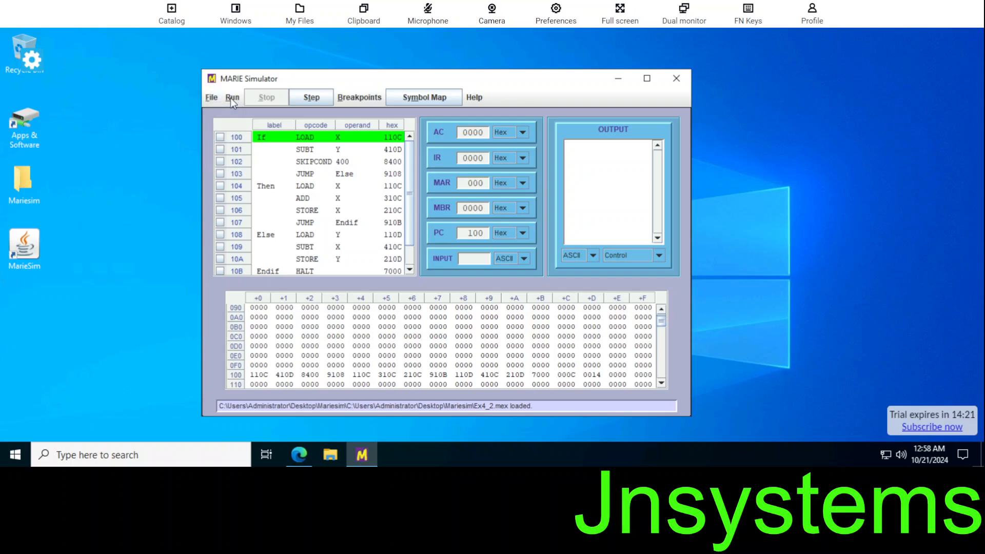
pyautogui.click(231, 99)
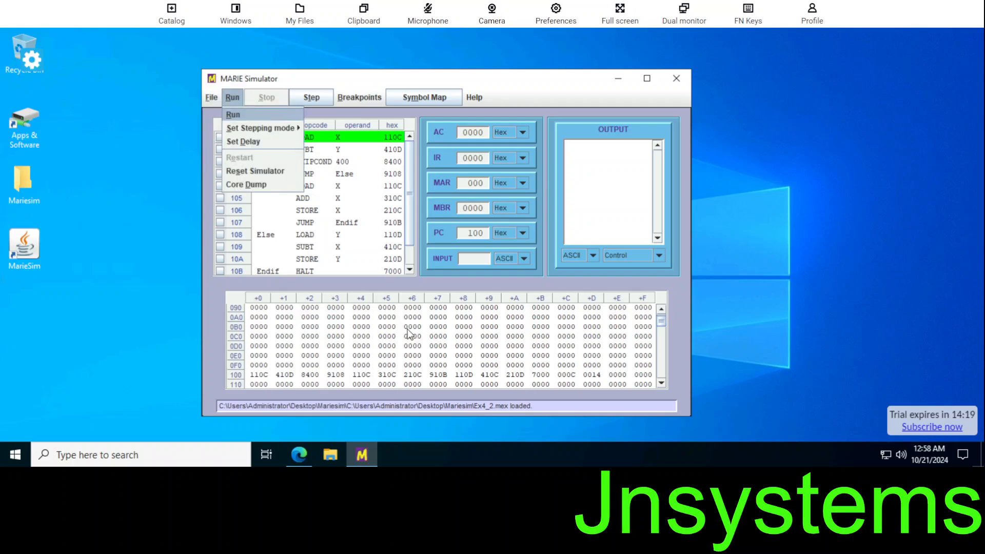
pyautogui.press('Return')
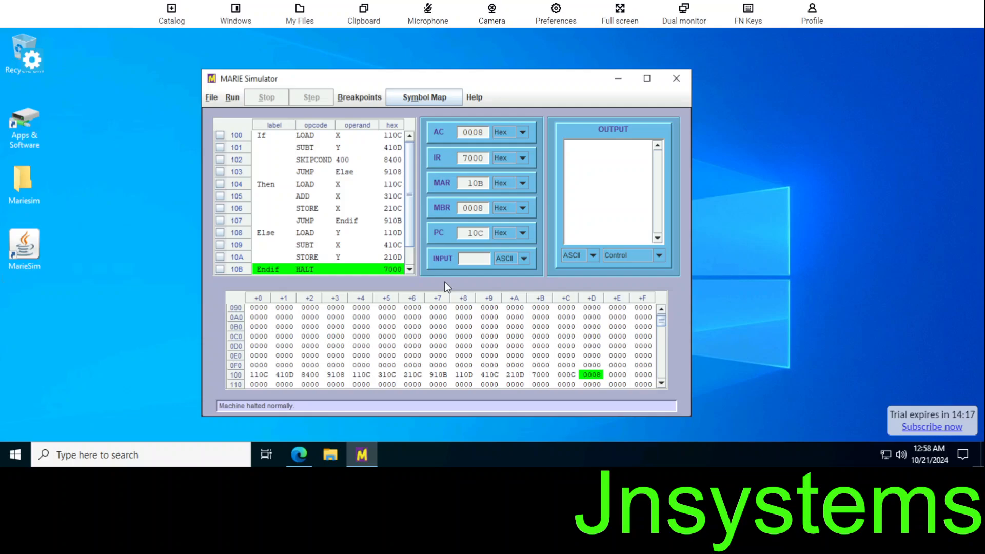
pyautogui.scroll(1, 334, 212)
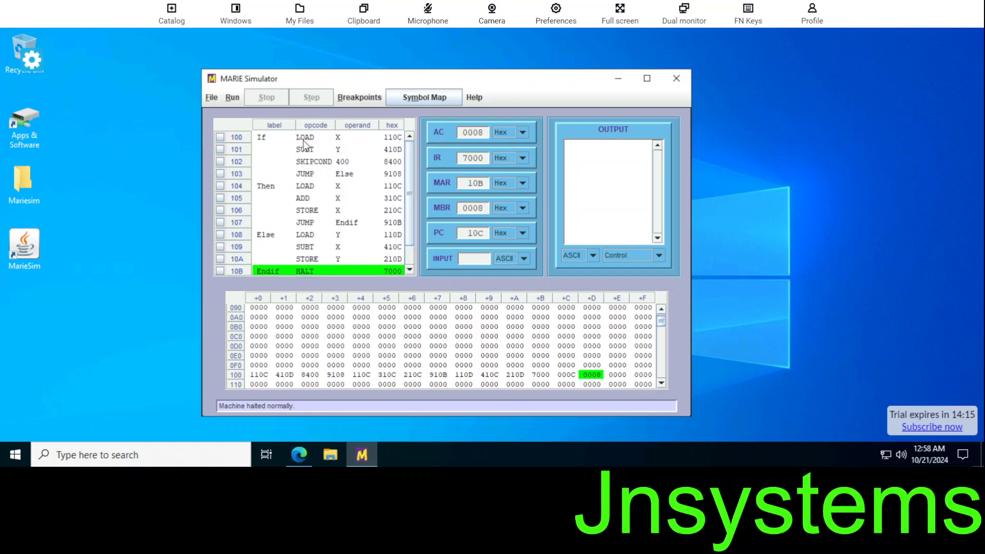
pyautogui.click(231, 99)
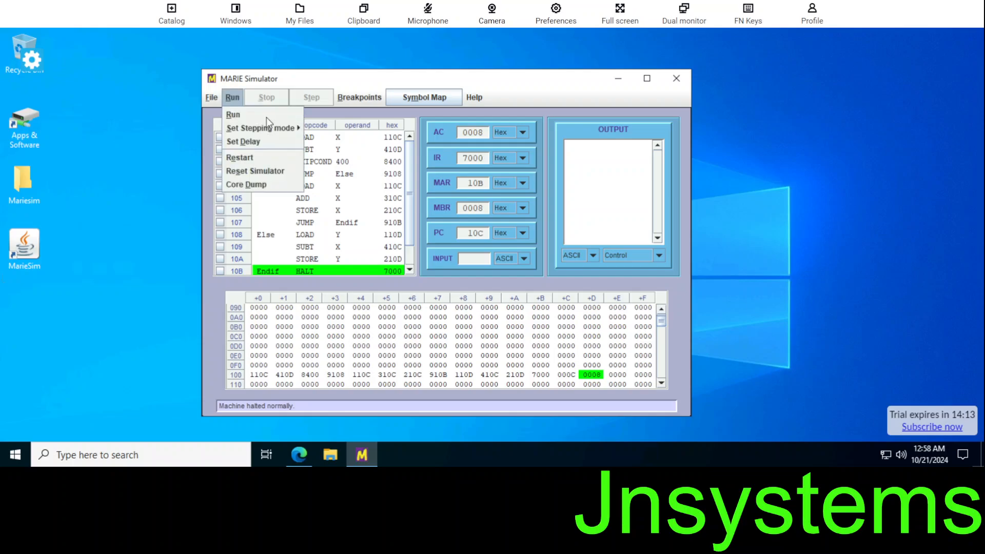
pyautogui.moveTo(286, 132)
pyautogui.click(403, 80)
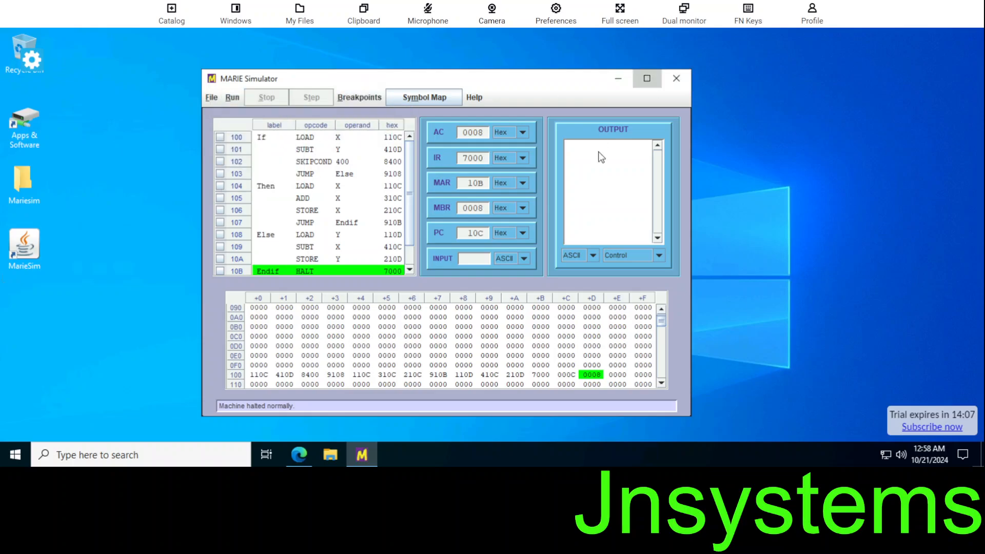
# Maximize the simulator window, restore it to its normal size and move it towards the upper-left area of the desktop
pyautogui.click(647, 78)
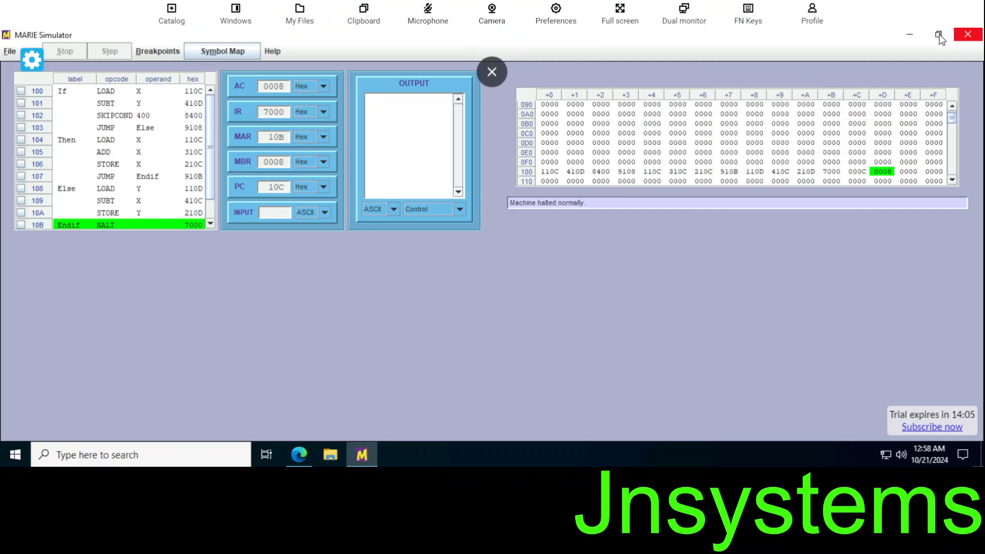
pyautogui.press('super+Down')
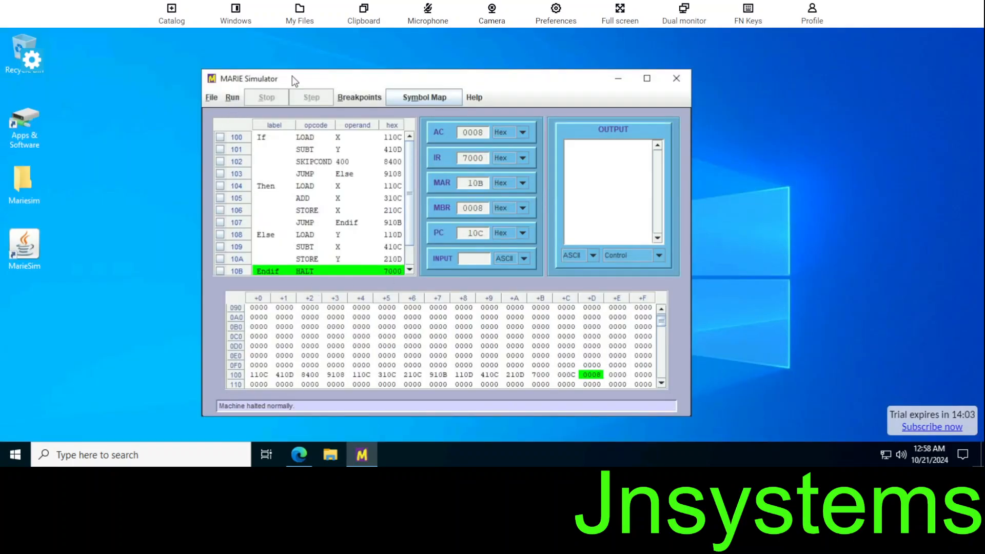
pyautogui.moveTo(291, 75); pyautogui.dragTo(180, 54)
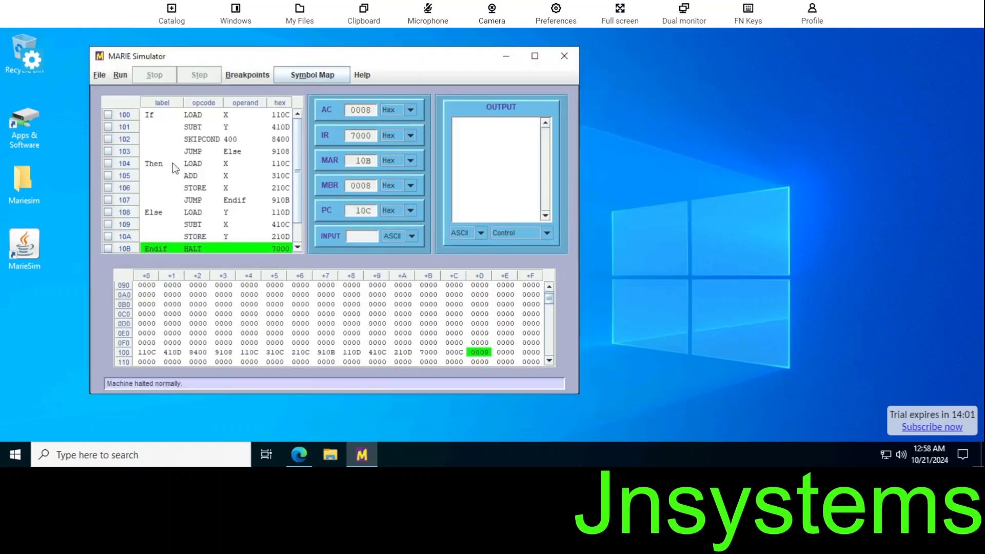